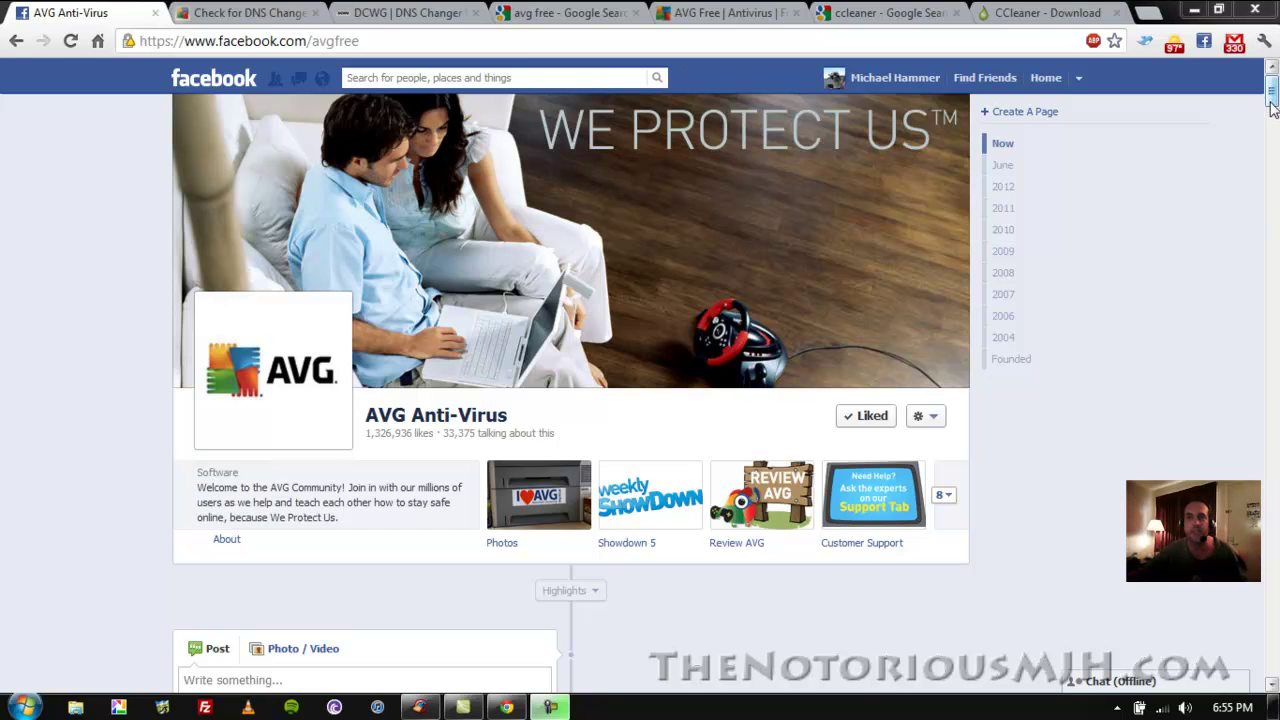
Step: Scroll the AVG Anti-Virus Facebook page to its post linking the DNS Changer blog article
left_click_drag(1272, 108, 1275, 205)
scroll(1134, 239, "up", 4)
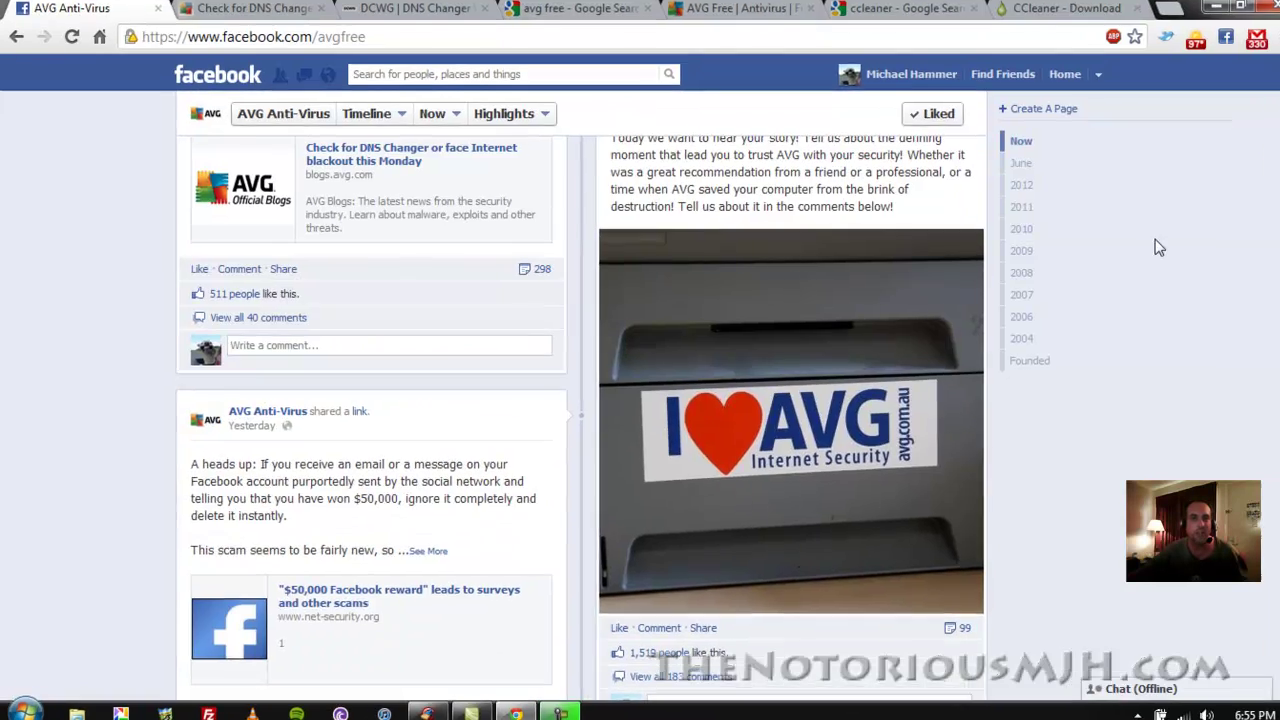
scroll(1195, 245, "up", 1)
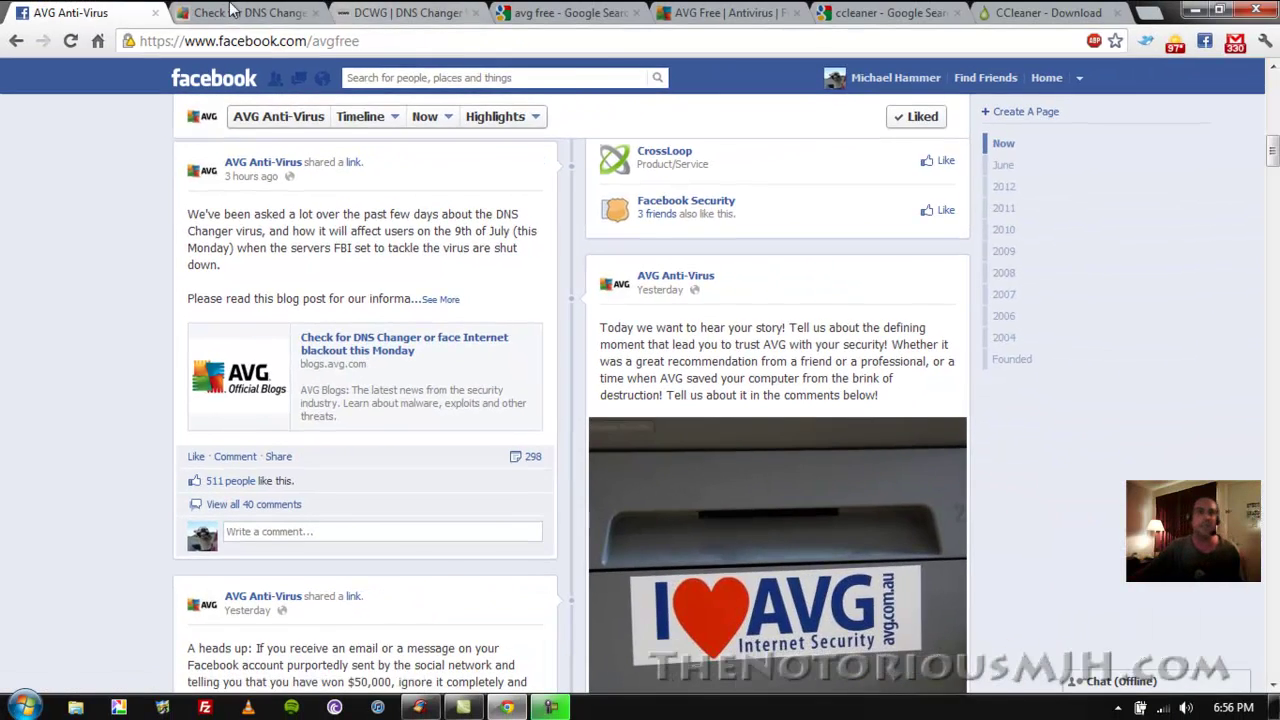
Step: Switch to the 'Check for DNS Changer or face Internet blackout this Monday' article and scroll through it
left_click(240, 12)
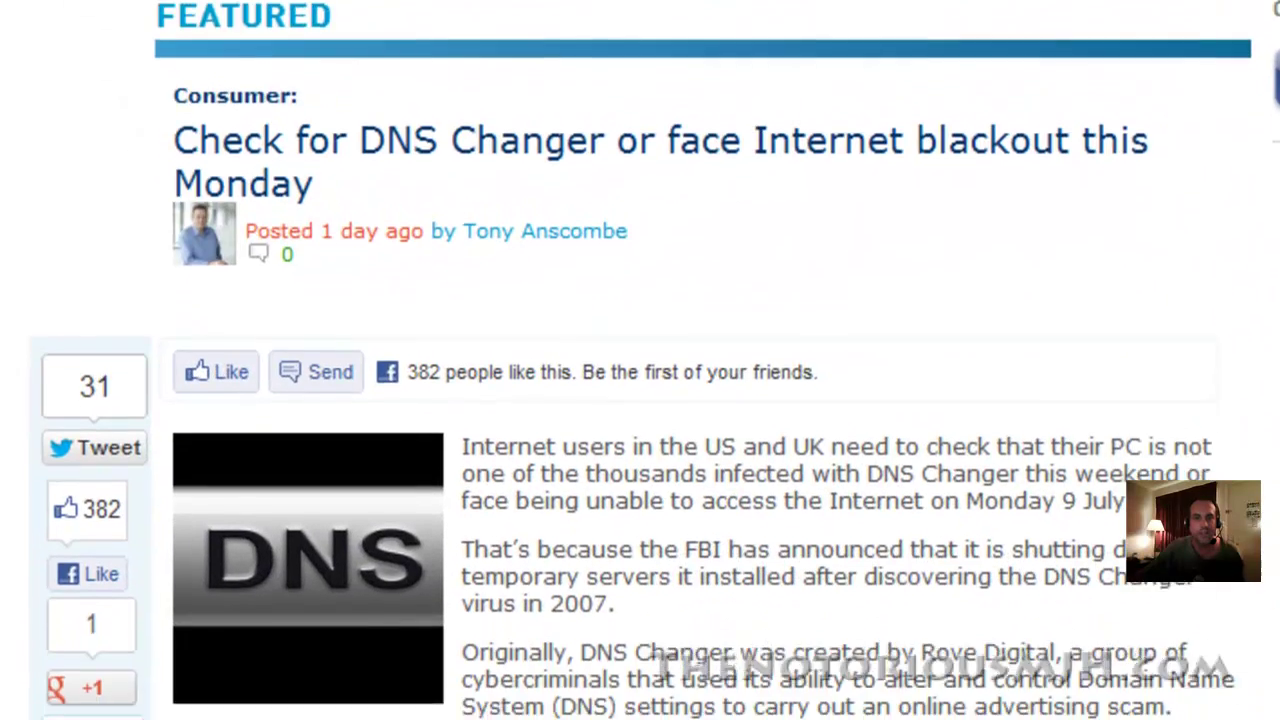
scroll(640, 360, "down", 3)
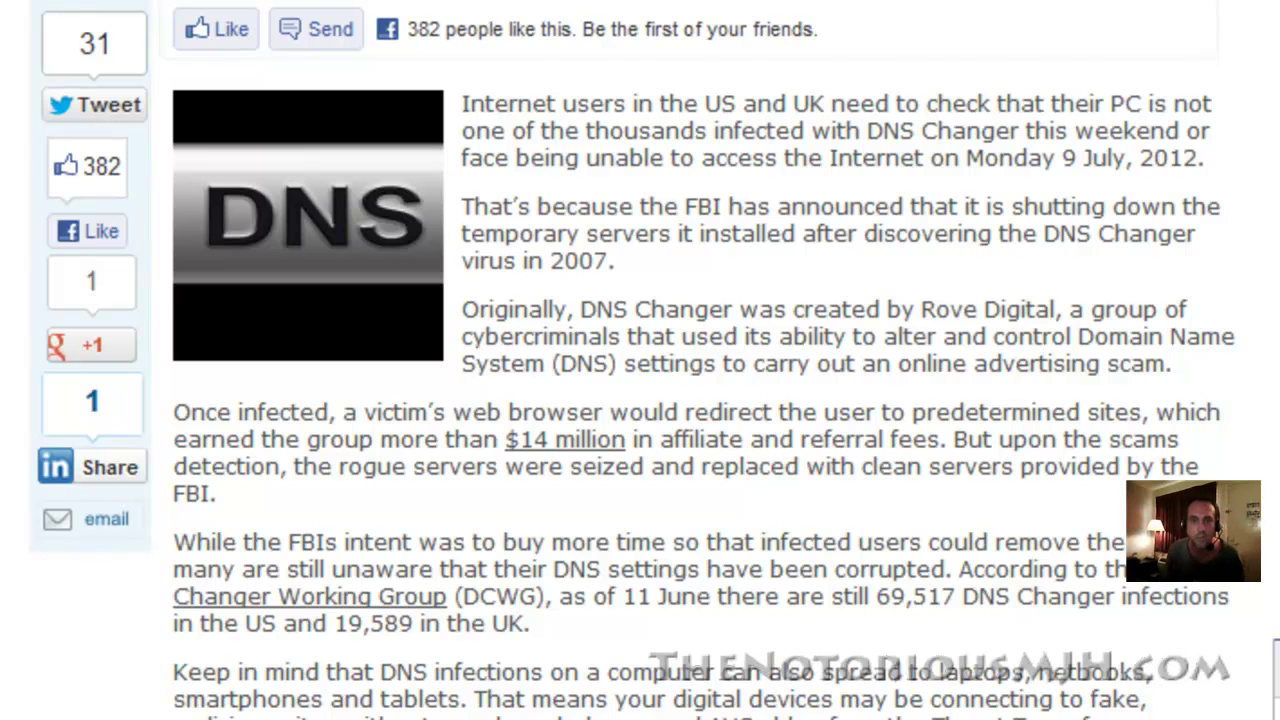
scroll(640, 360, "down", 5)
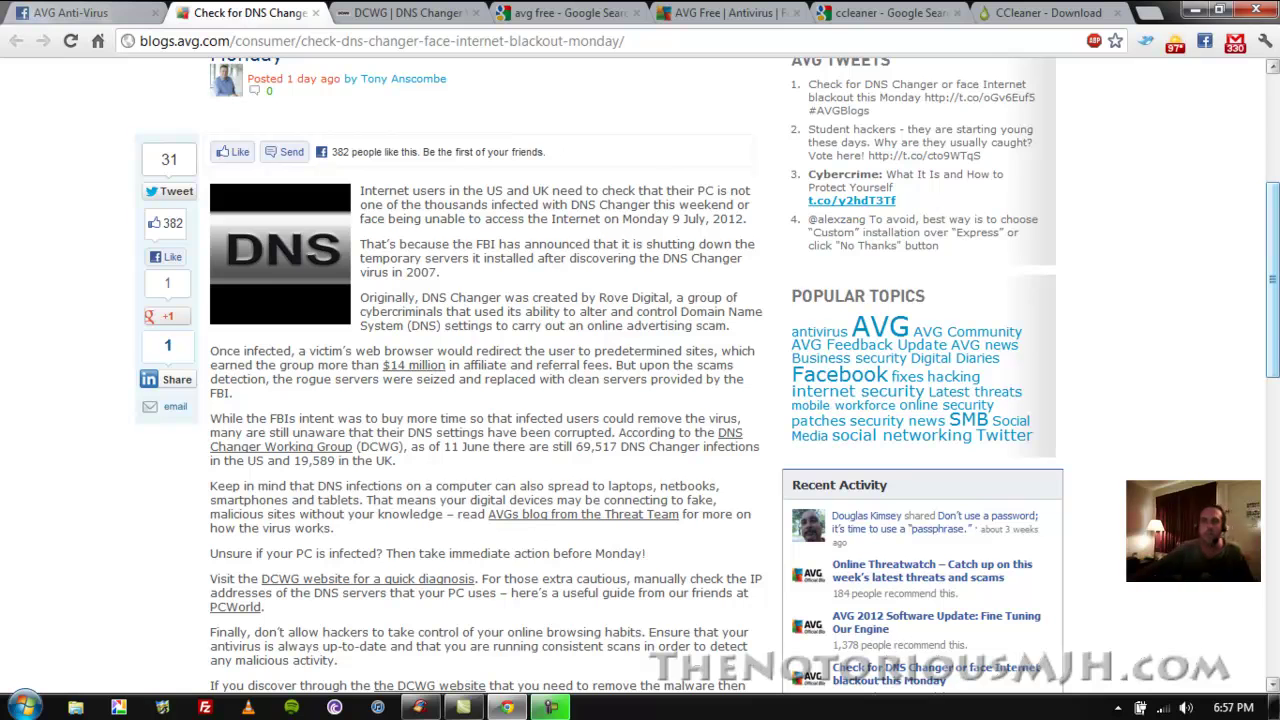
scroll(640, 377, "down", 3)
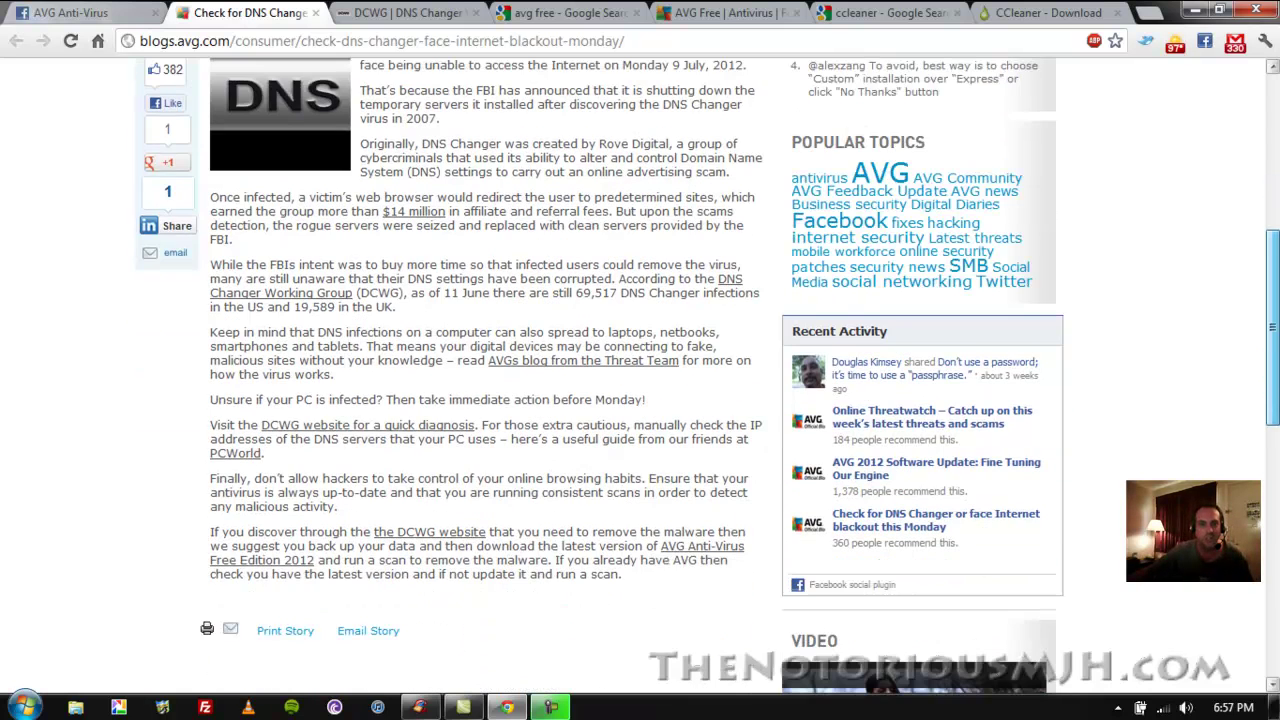
scroll(640, 377, "up", 2)
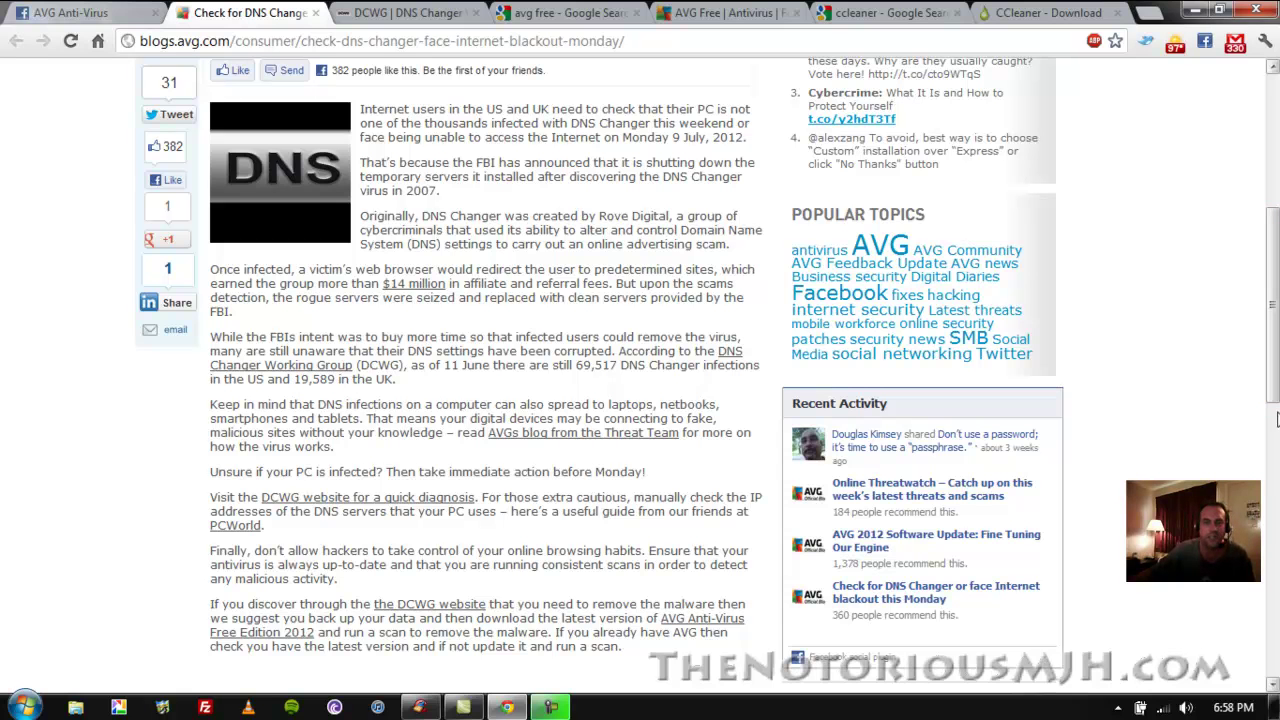
scroll(1277, 420, "up", 4)
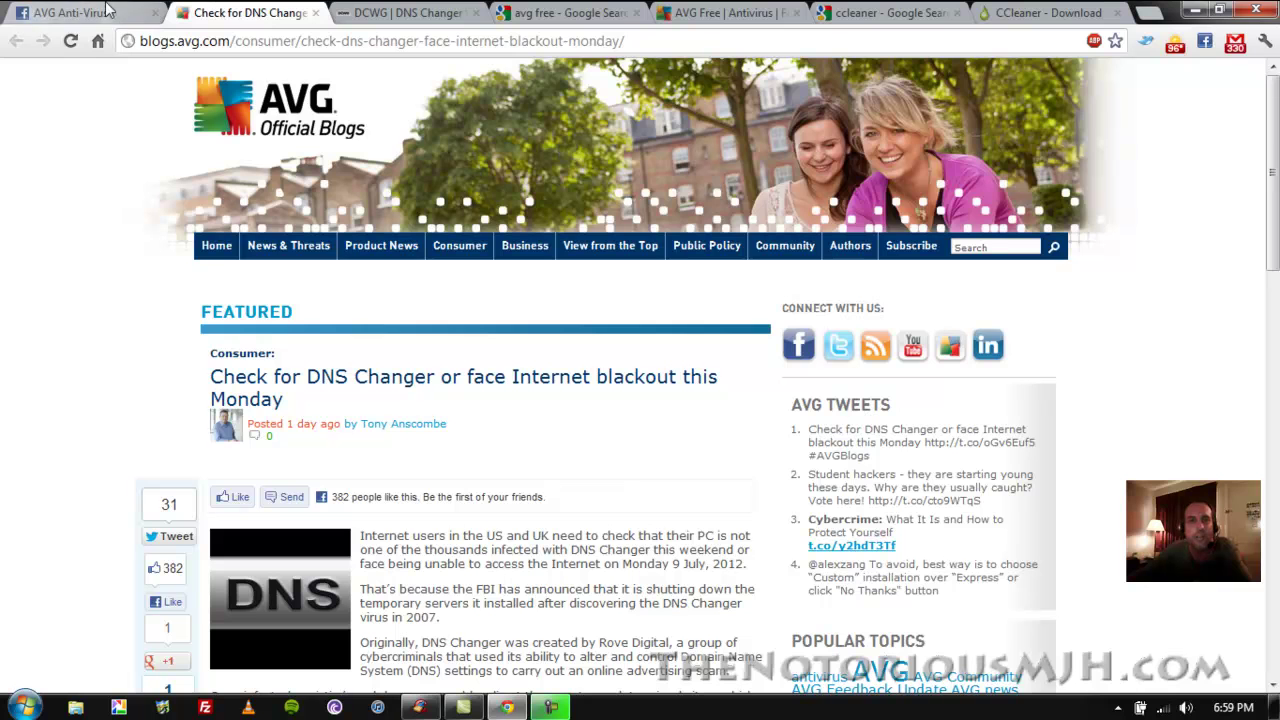
Step: Switch to the DCWG DNS Changer site and scroll to the page bottom and back up
left_click(362, 11)
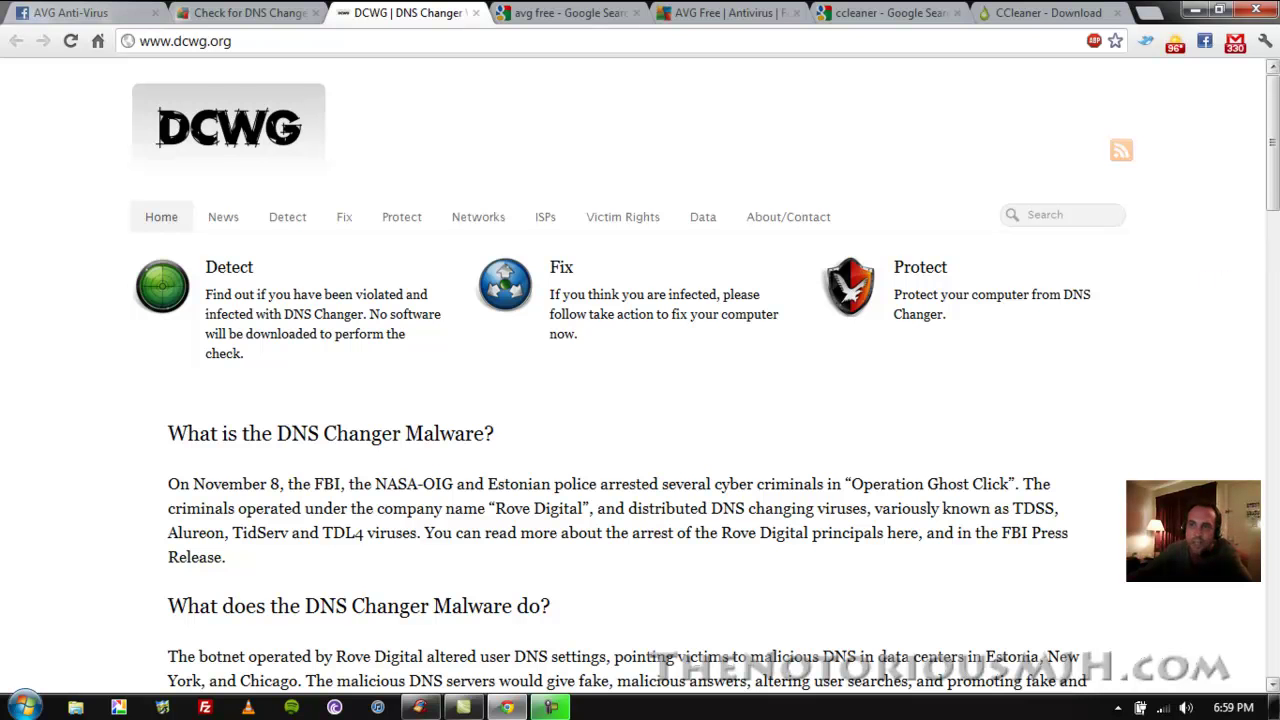
left_click_drag(1270, 186, 1276, 670)
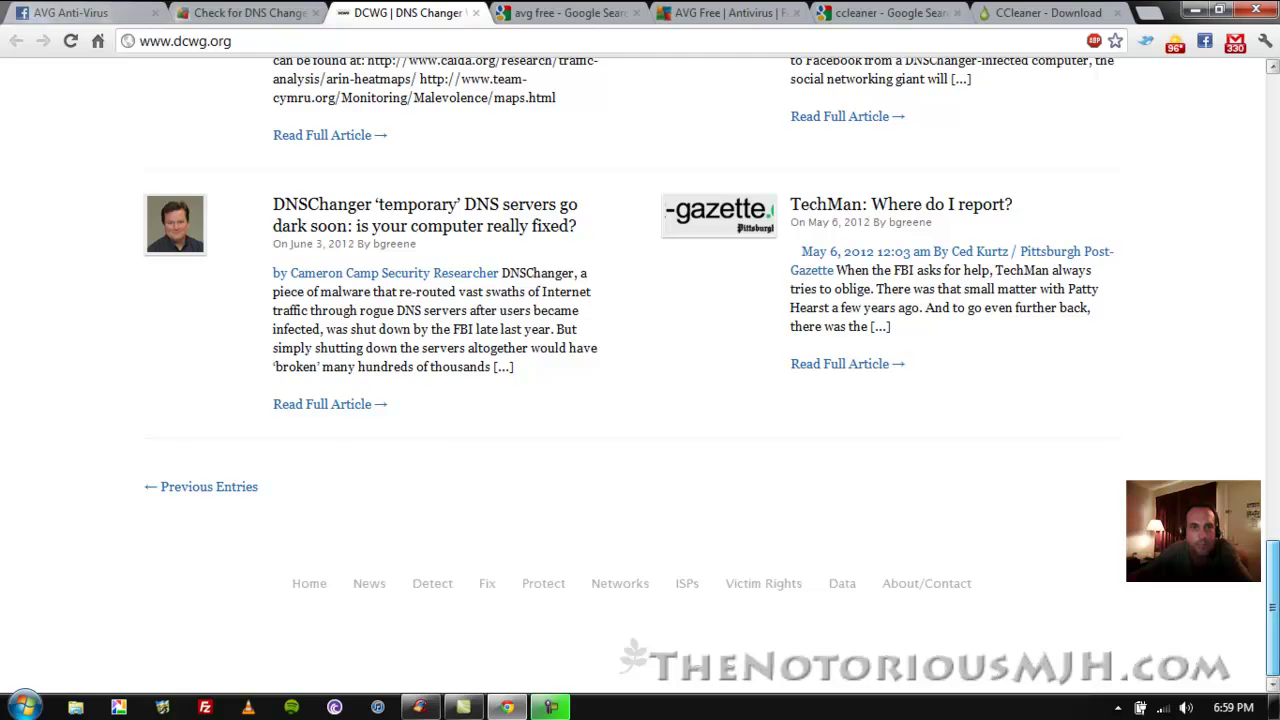
scroll(640, 360, "up", 20)
Step: Search the DCWG page for 'FBI' with the find bar
key("ctrl+f")
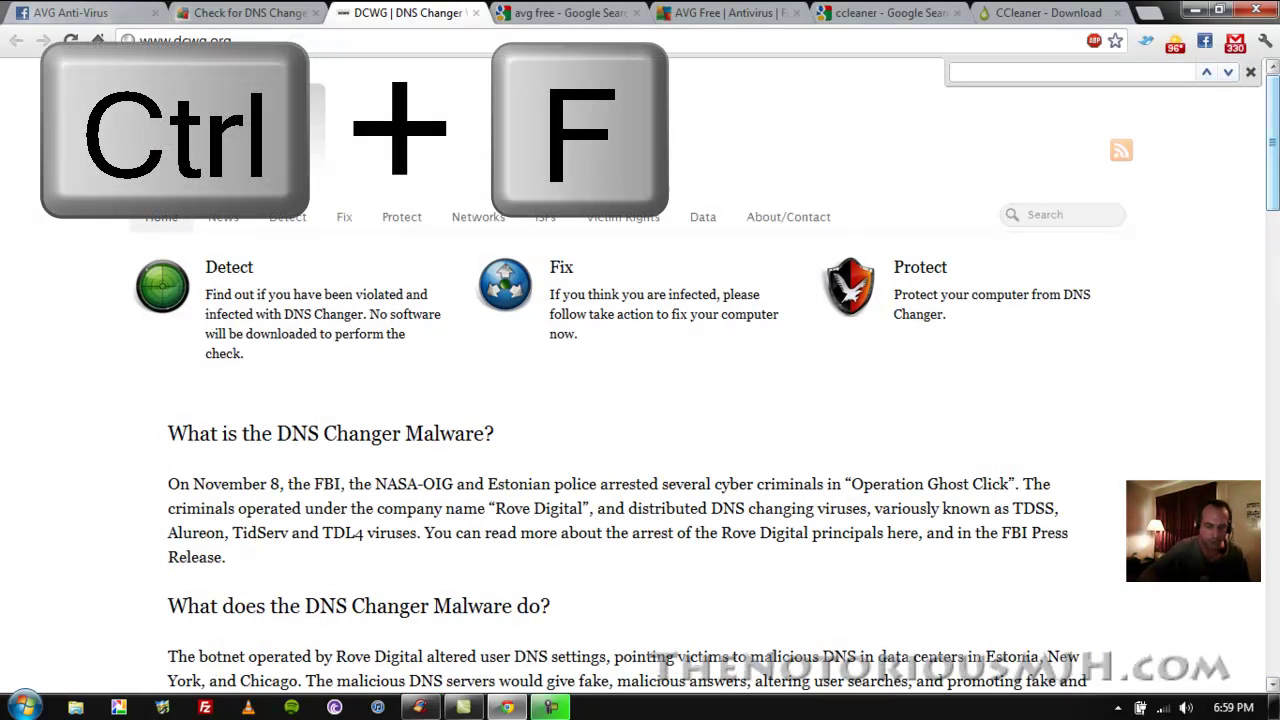
type("FBI")
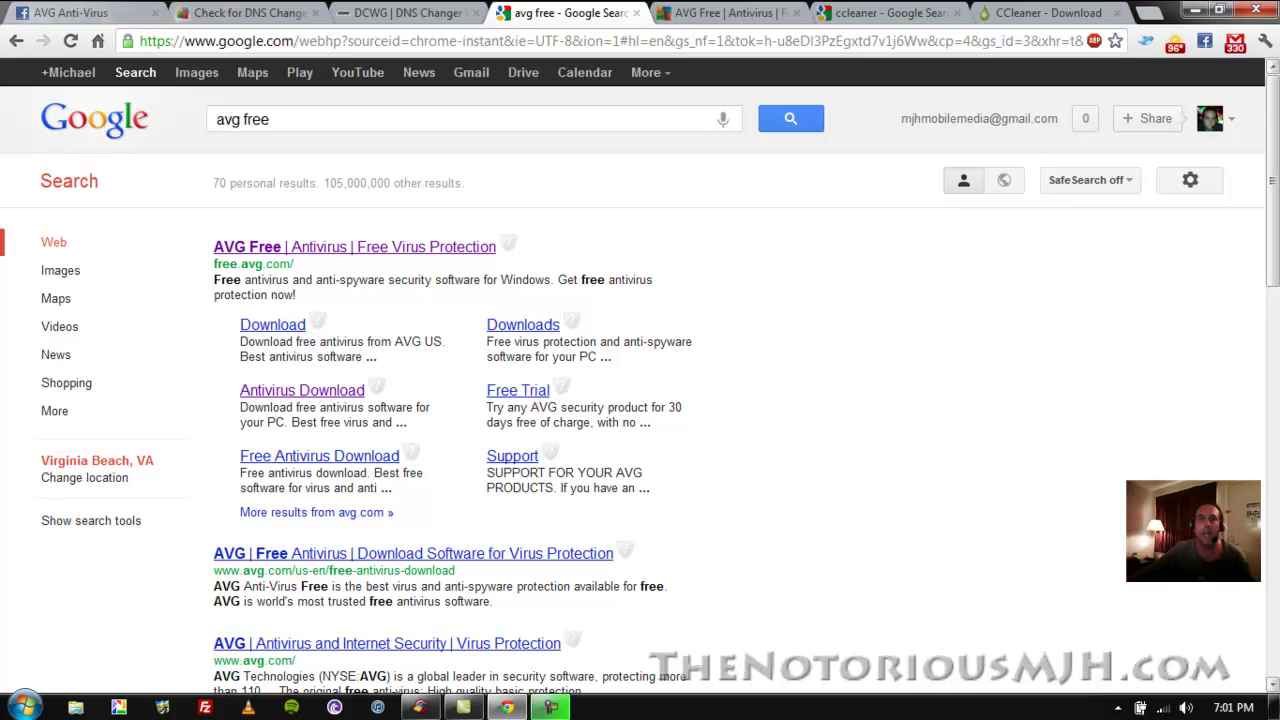
Step: Show the AVG Free home page, then launch AVG Anti-Virus Free Edition 2012 from its tray icon
left_click(728, 13)
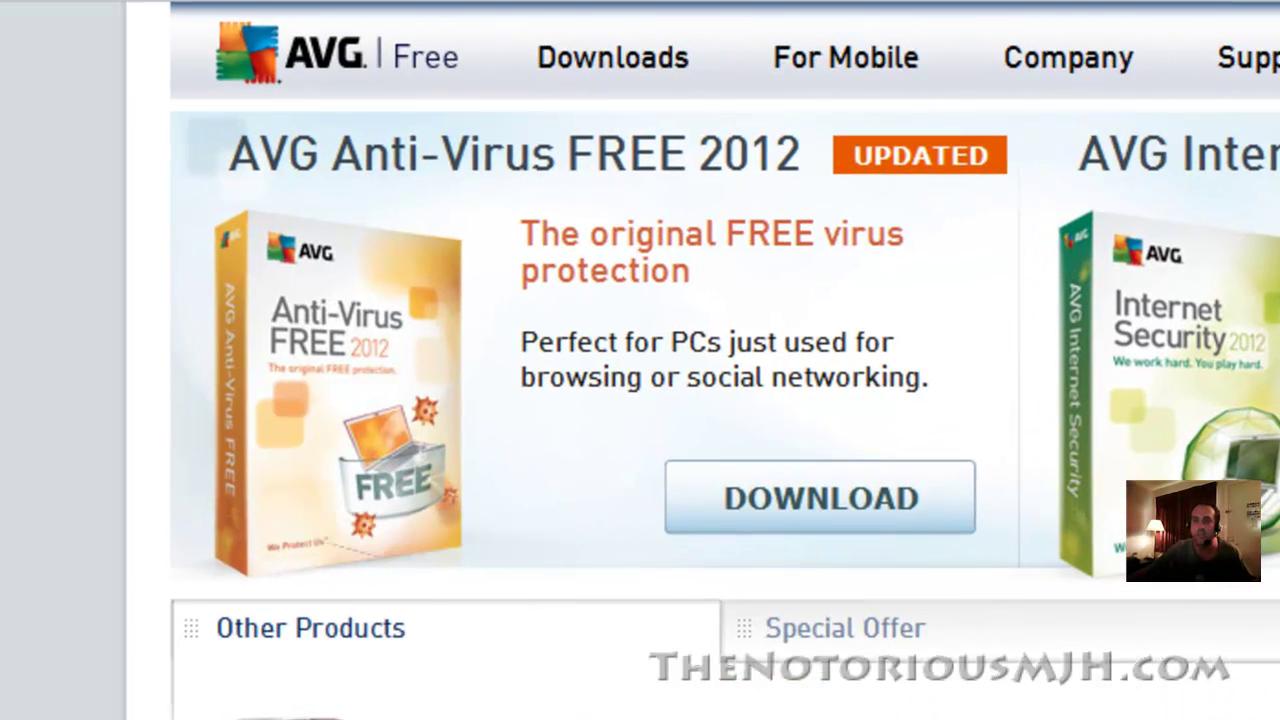
scroll(1023, 594, "down", 3)
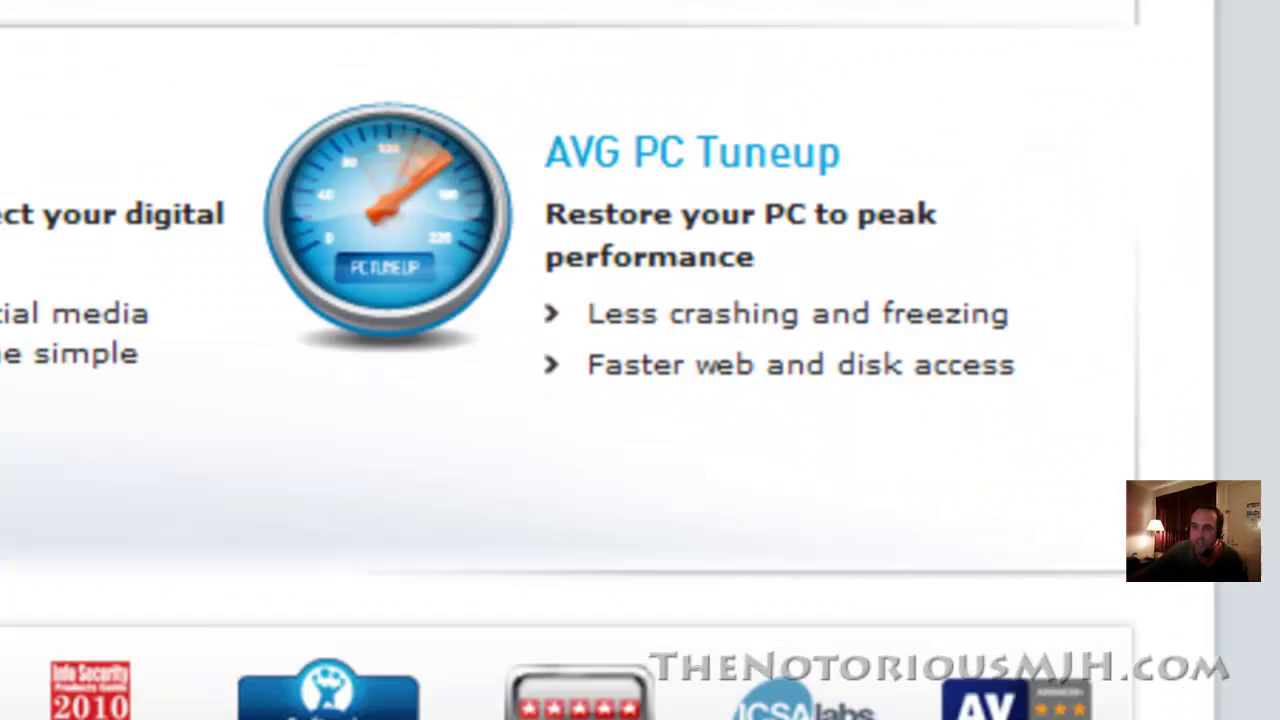
left_click(611, 664)
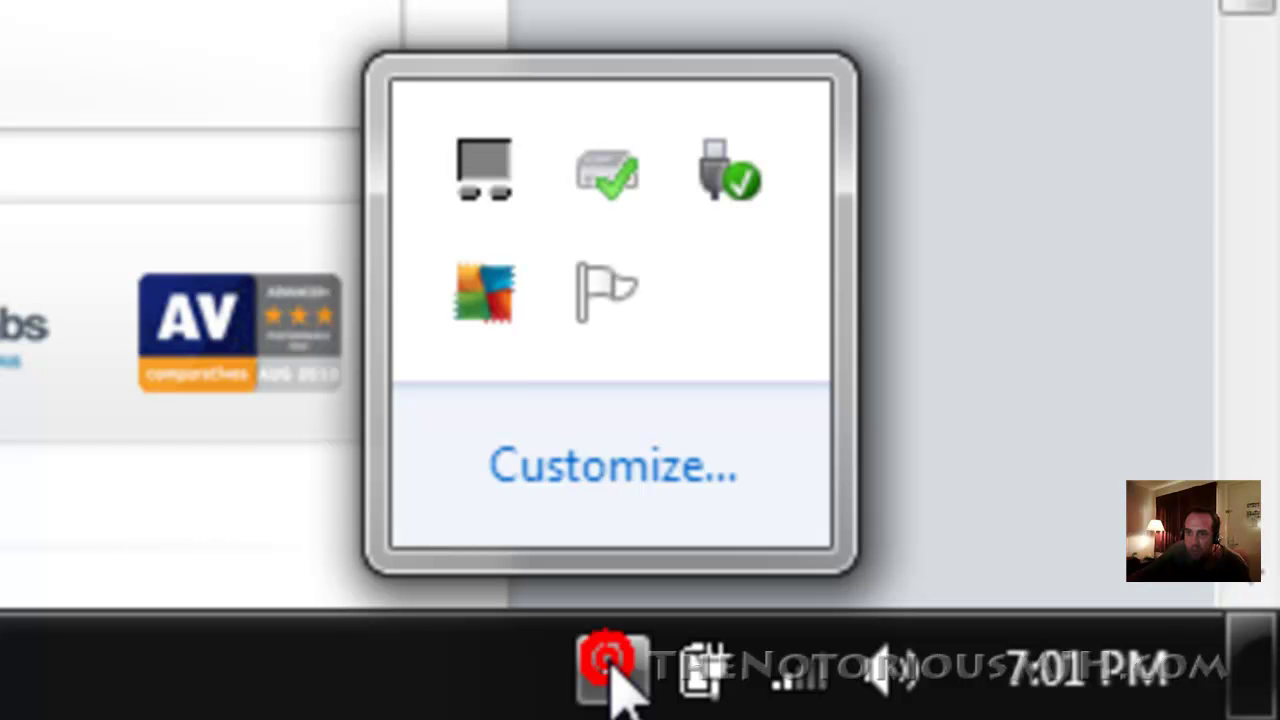
double_click(477, 335)
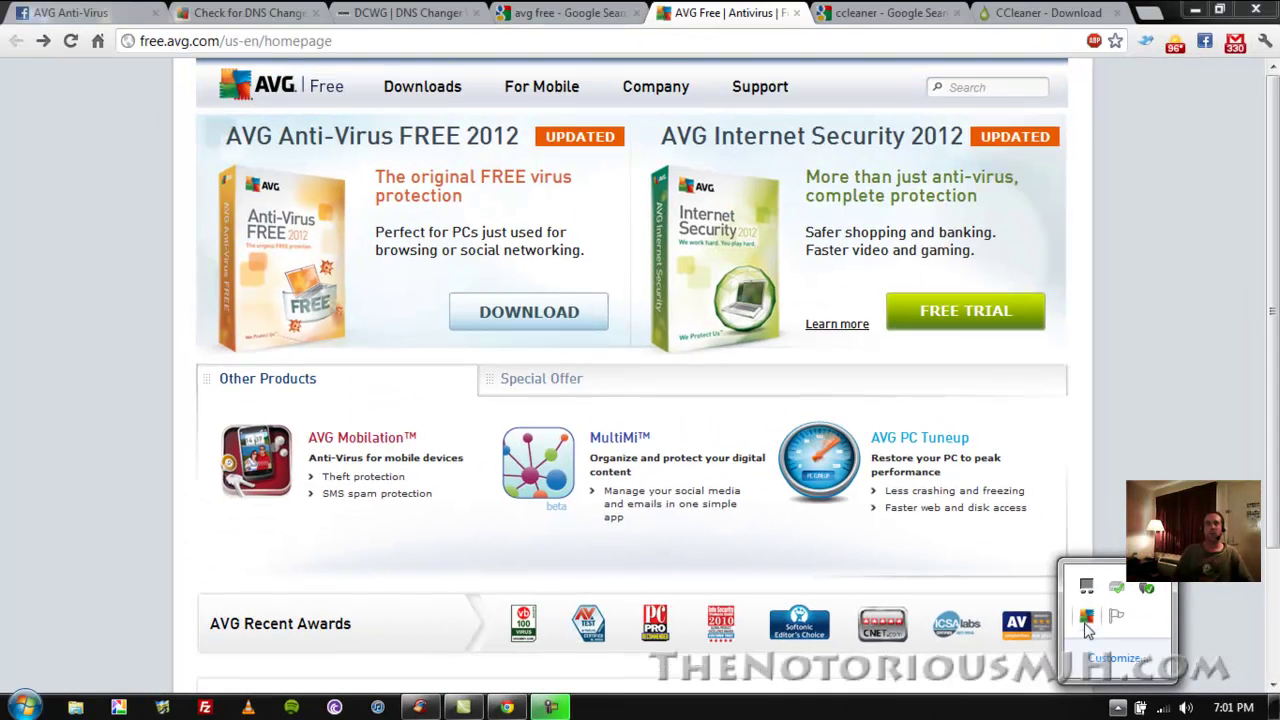
double_click(1087, 619)
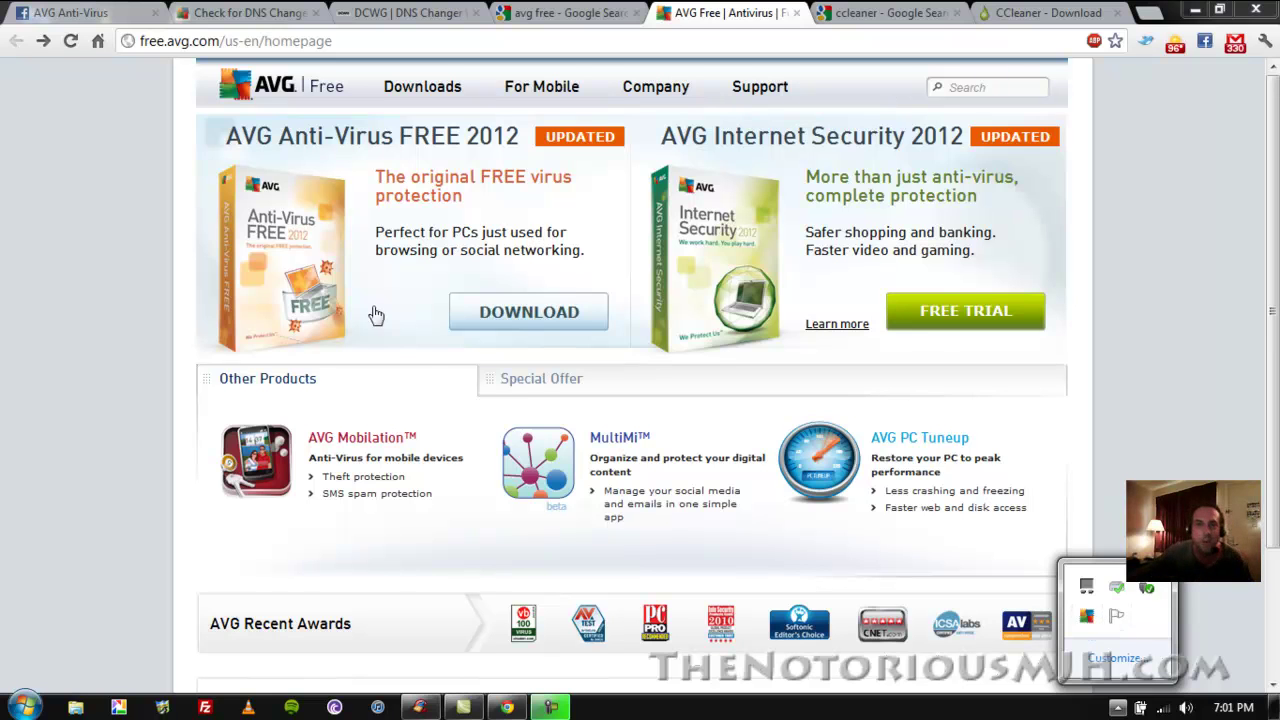
left_click(94, 349)
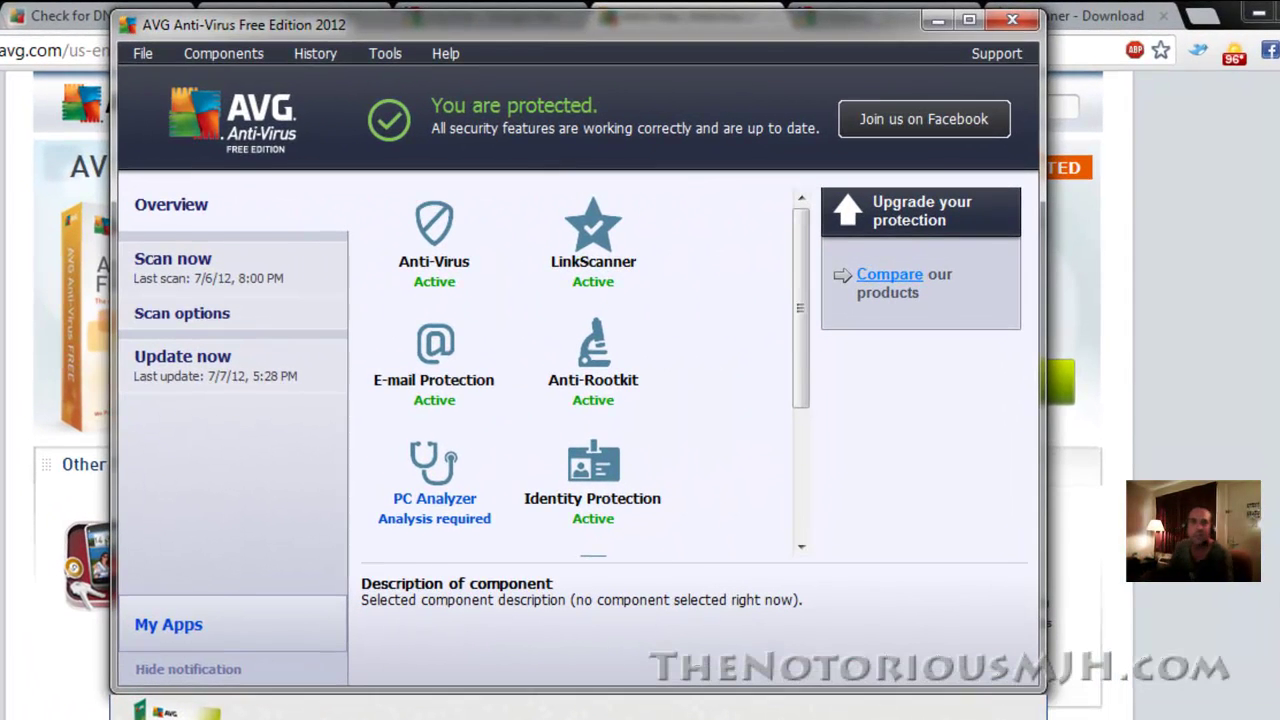
Step: View the LinkScanner description and scroll down the list of AVG protection components
left_click(593, 235)
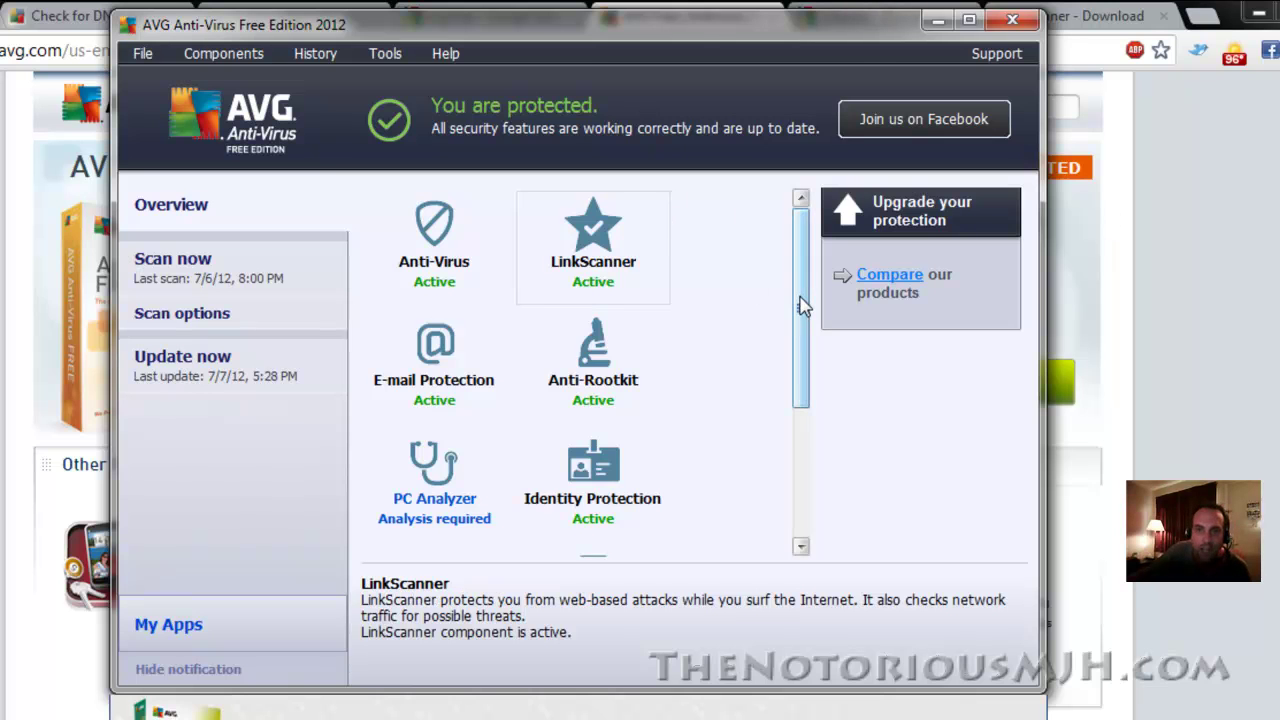
scroll(803, 383, "down", 2)
scroll(803, 383, "down", 2)
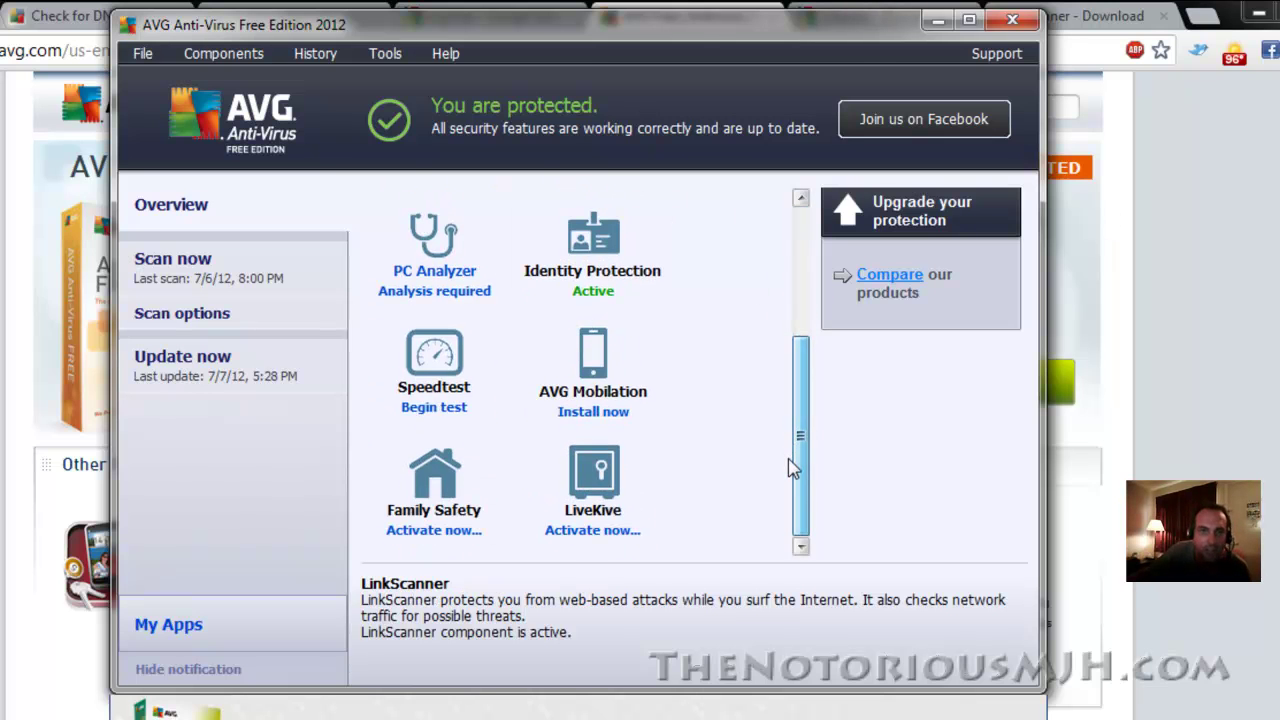
left_click(1013, 22)
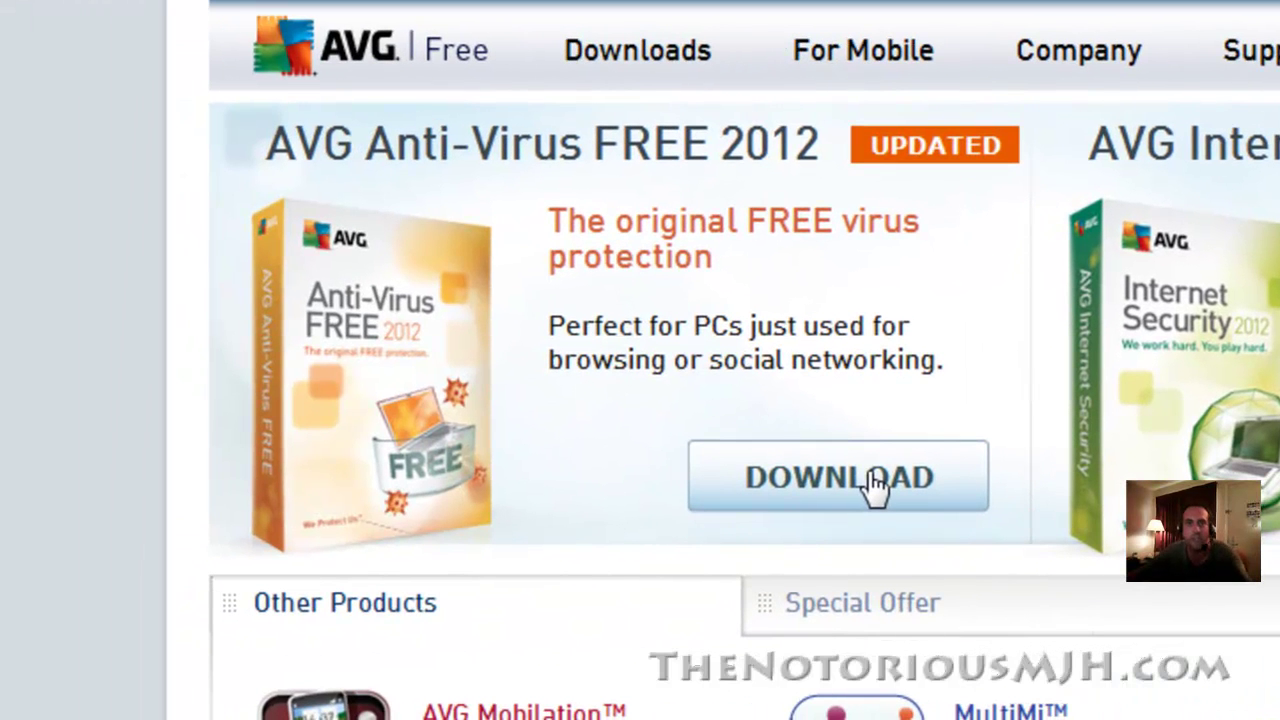
Step: Go to the AVG Anti-Virus FREE 2012 download page from the AVG homepage
left_click(867, 470)
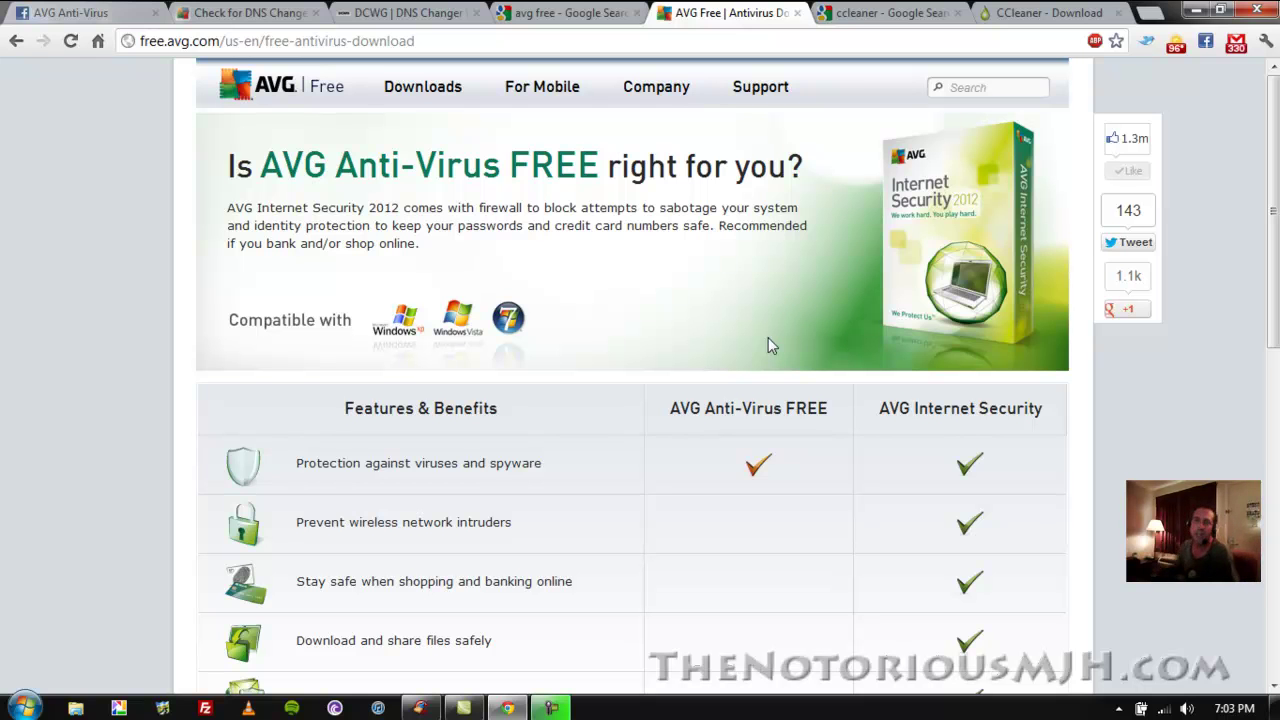
Step: Move through the 'avg free' search and AVG Free tabs to the CCleaner download page
left_click(565, 12)
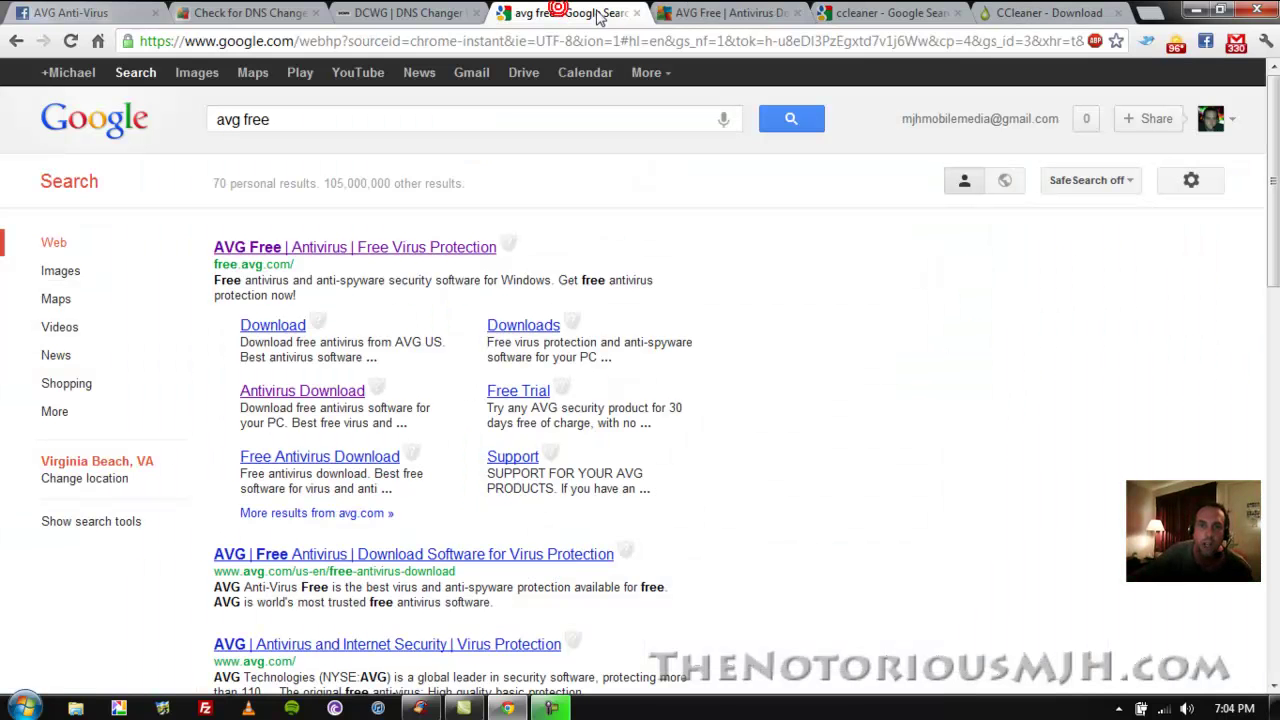
left_click(712, 12)
mouse_move(1274, 708)
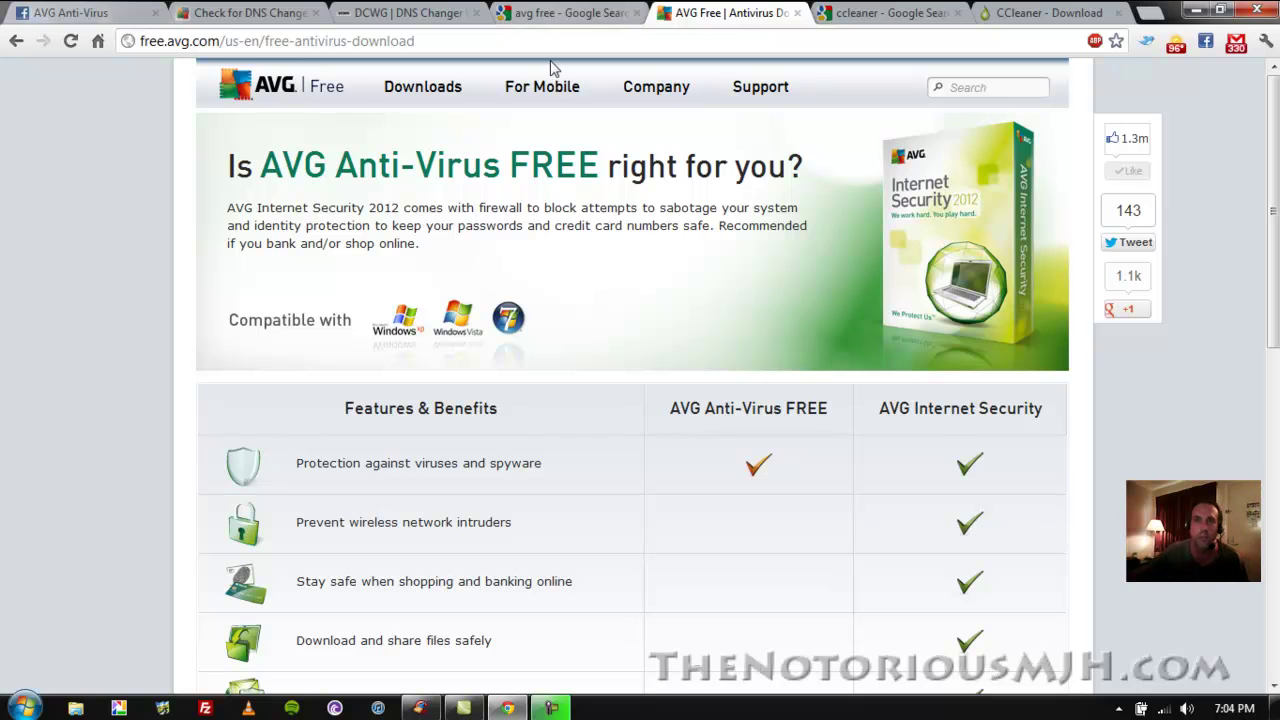
left_click(835, 12)
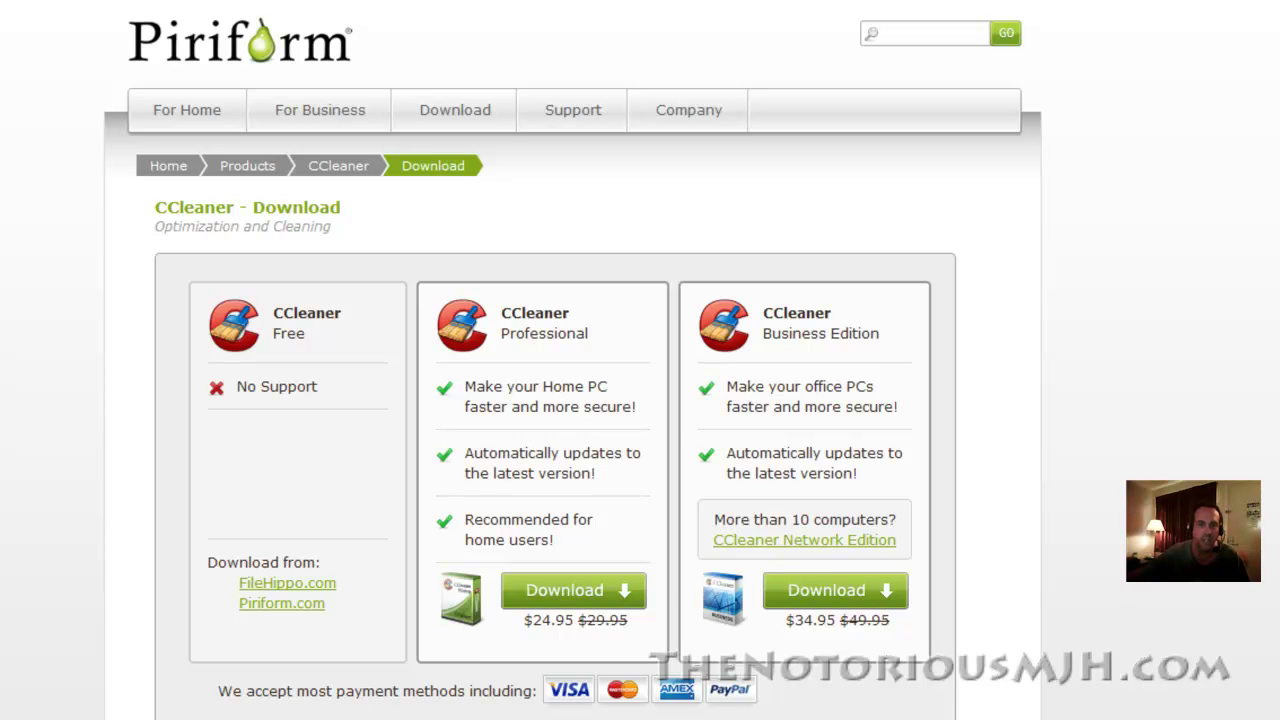
Step: Bring CCleaner forward, scroll the Cleaner list and try ticking Network Passwords, declining the warning
mouse_move(419, 707)
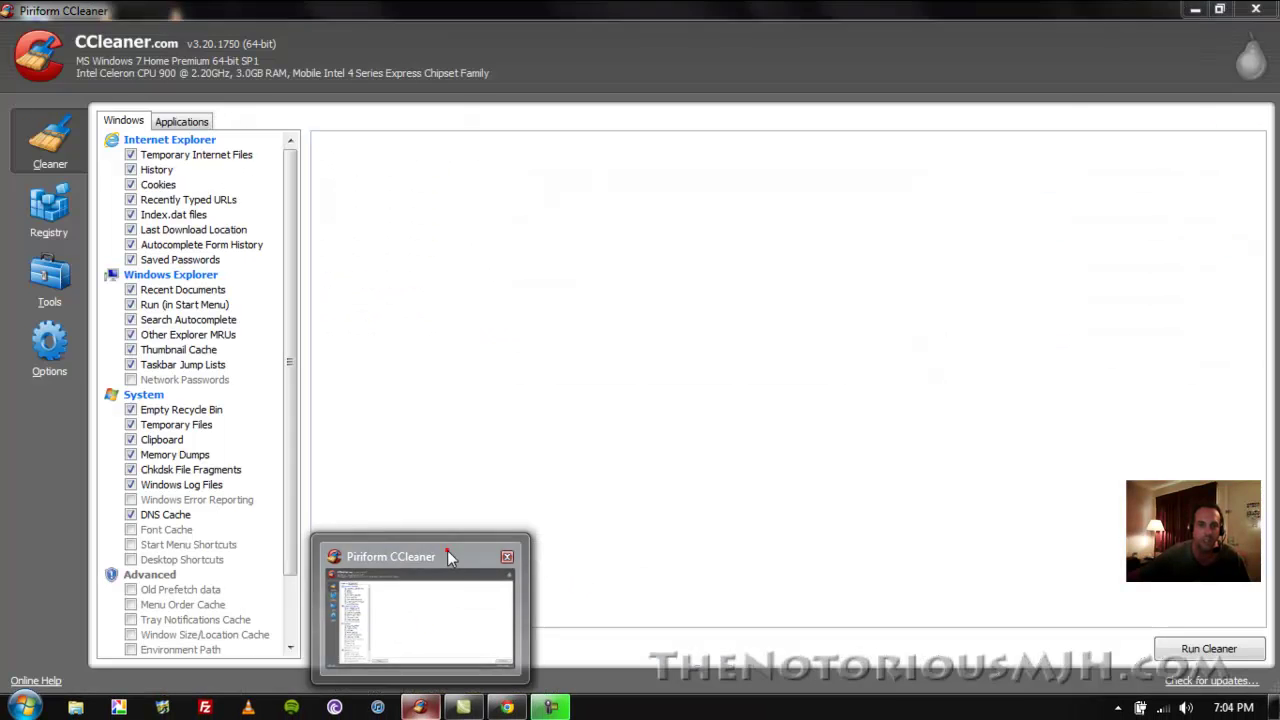
left_click(447, 555)
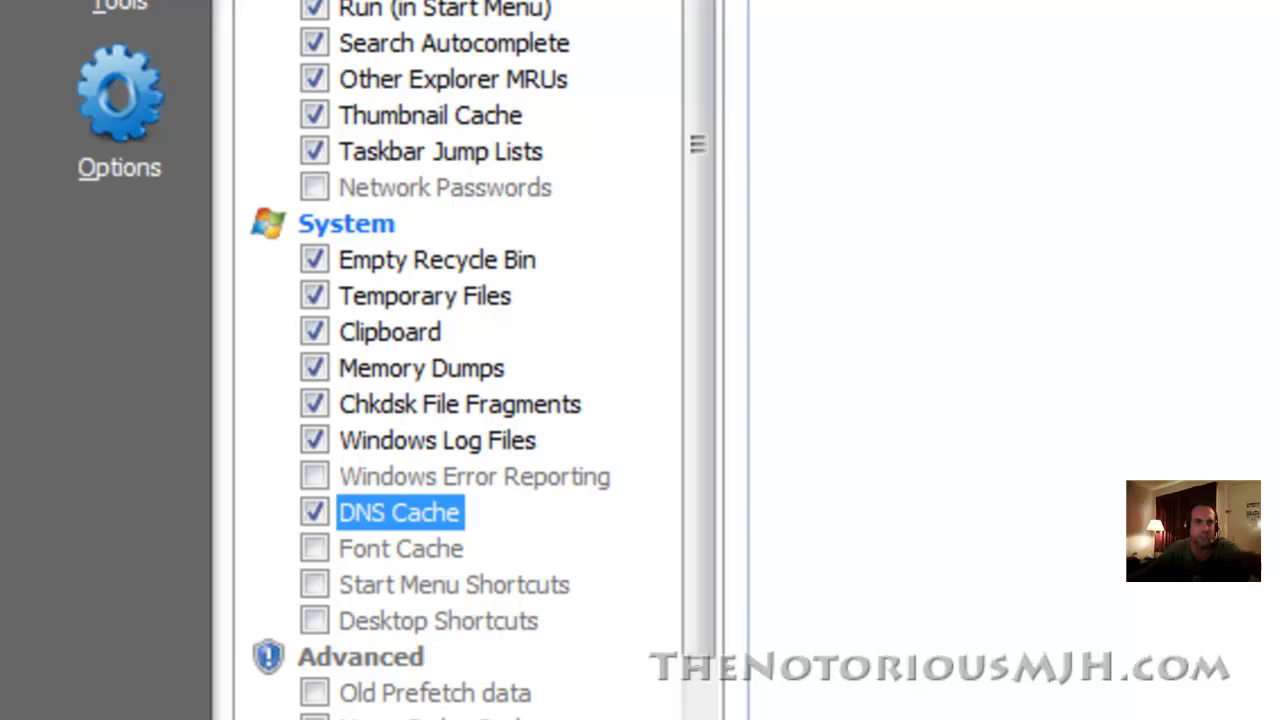
scroll(719, 10, "down", 2)
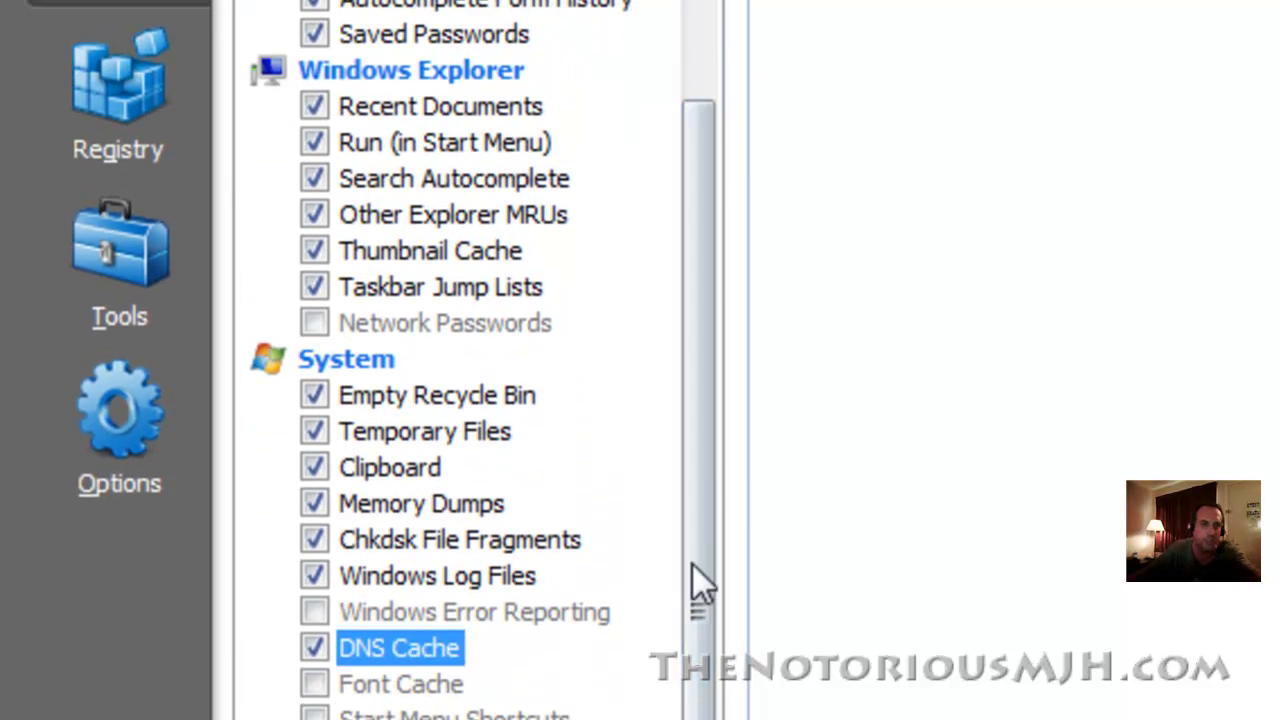
left_click(314, 322)
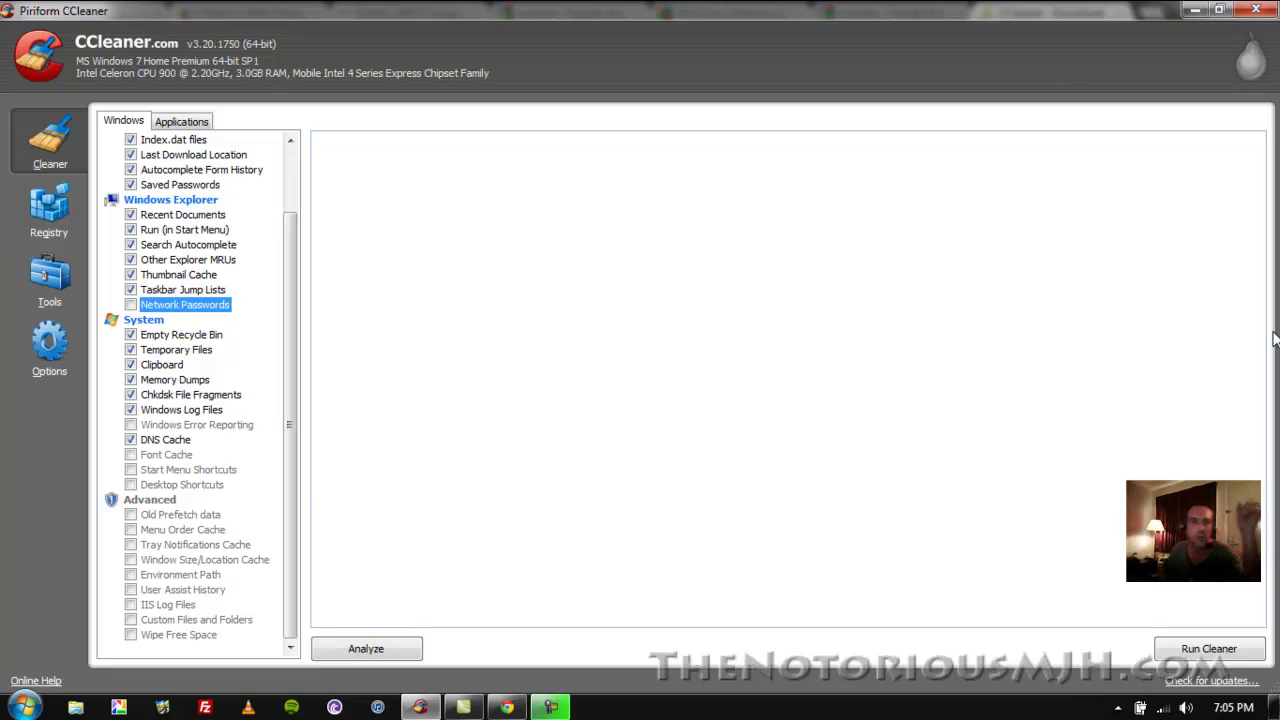
Step: Look over Registry, then the Uninstall, Startup and System Restore tools, ending on Drive Wiper
left_click(60, 210)
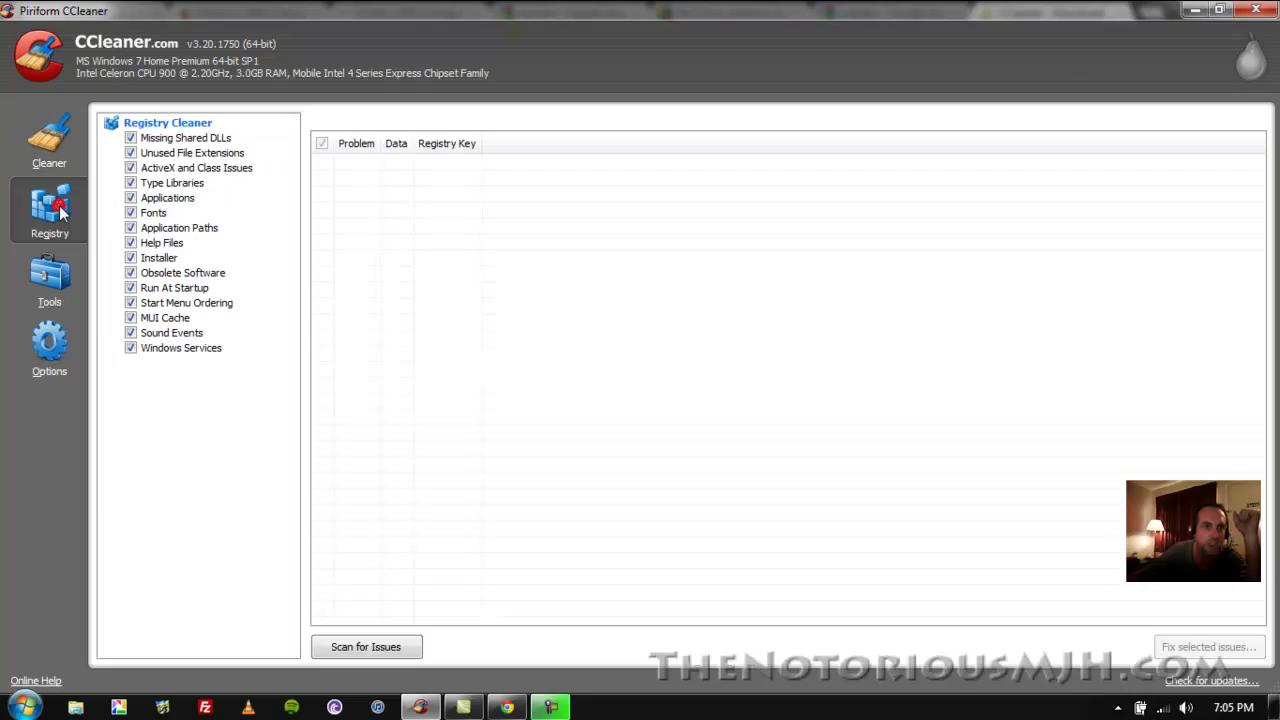
left_click(68, 284)
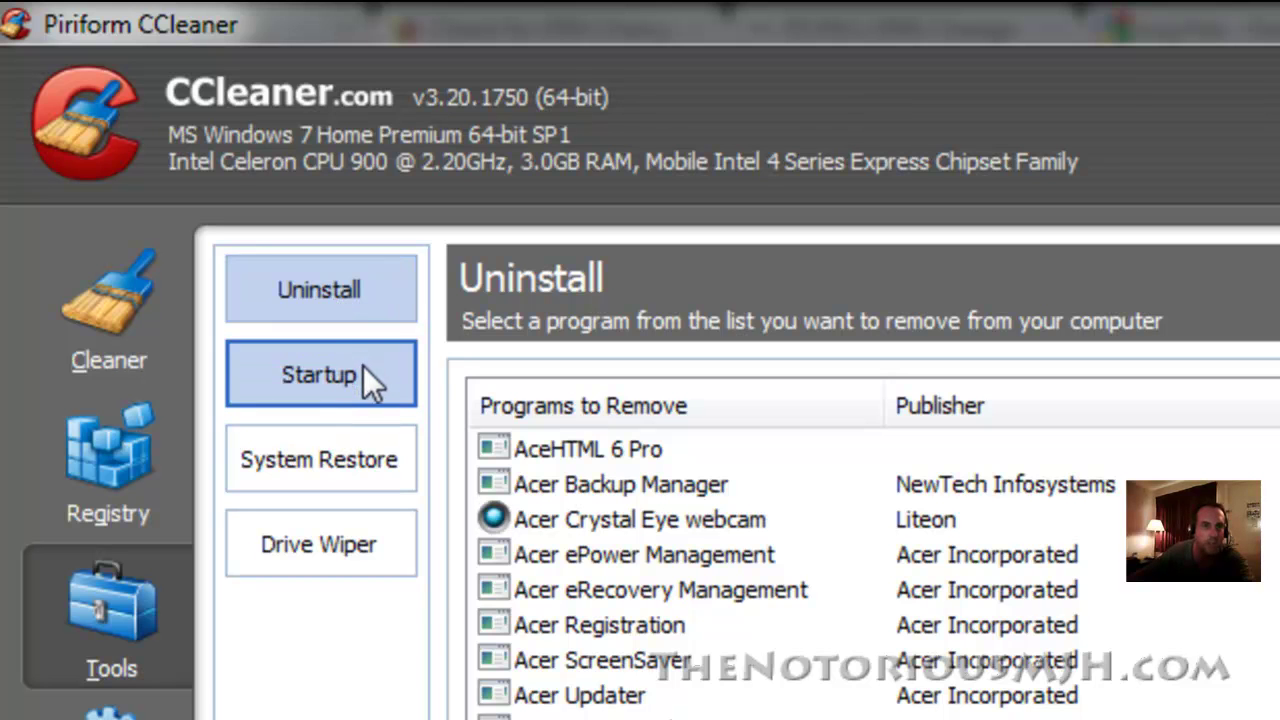
left_click(364, 366)
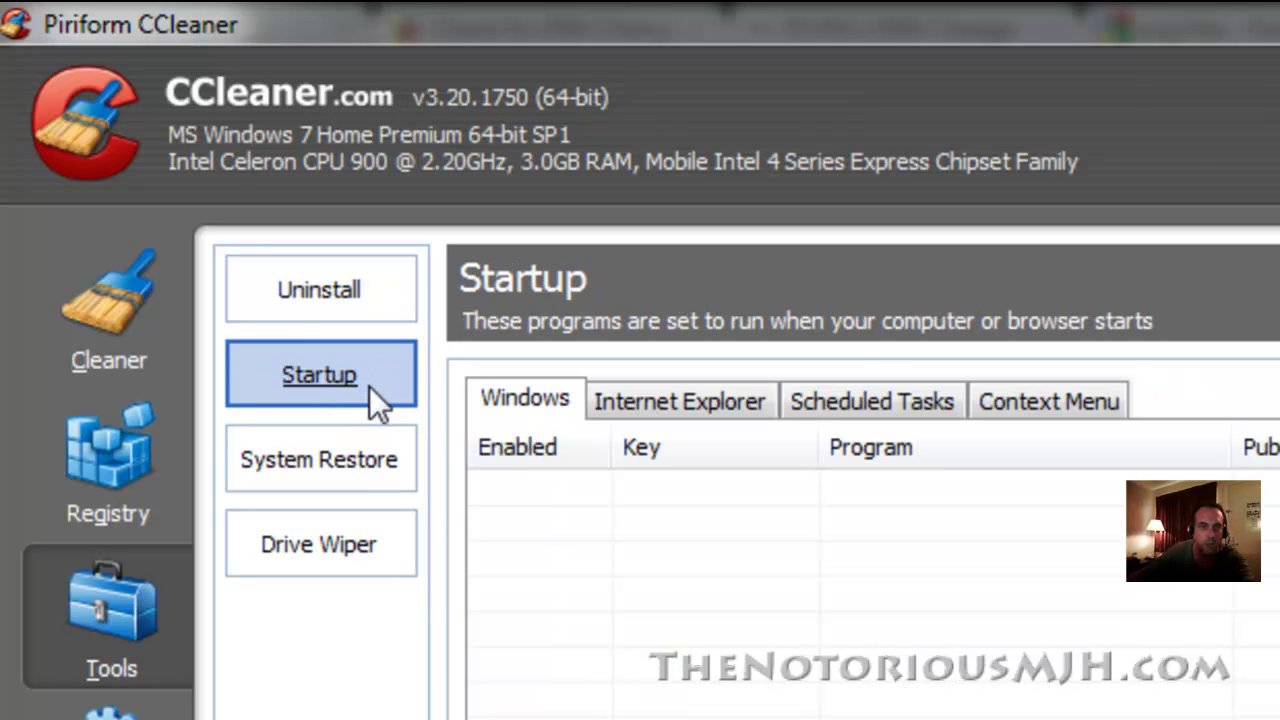
left_click(378, 462)
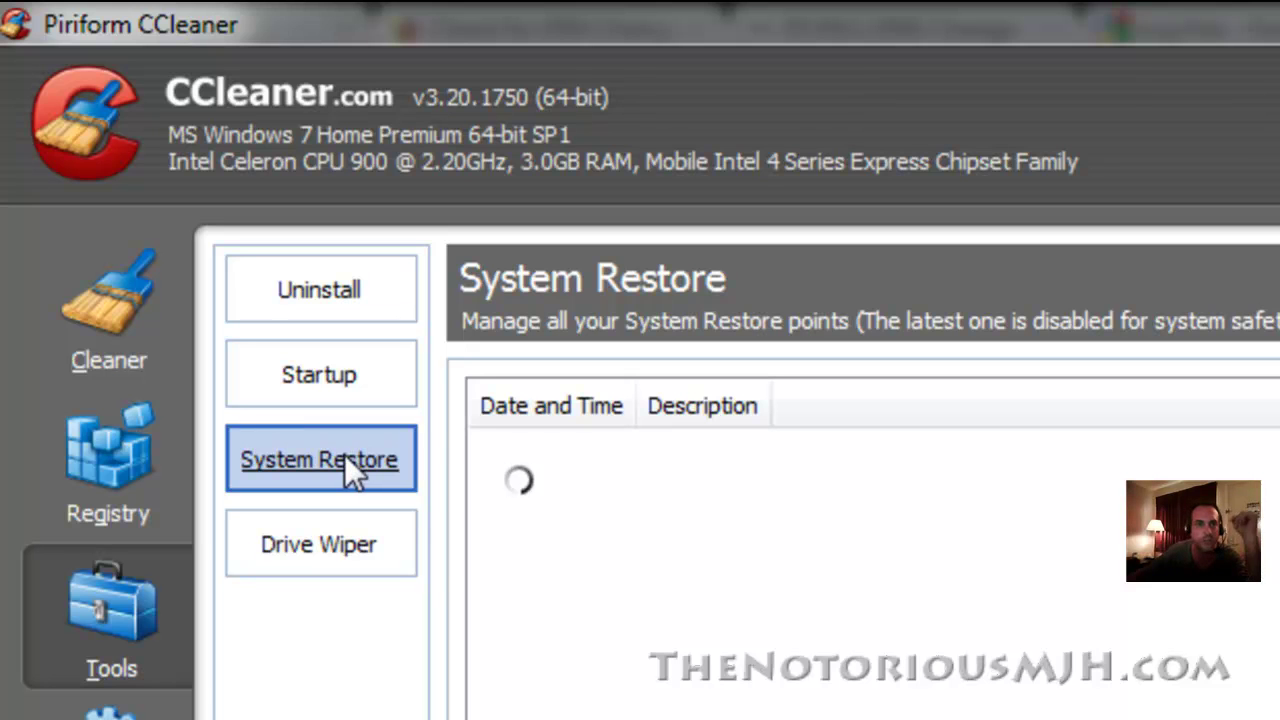
left_click(348, 557)
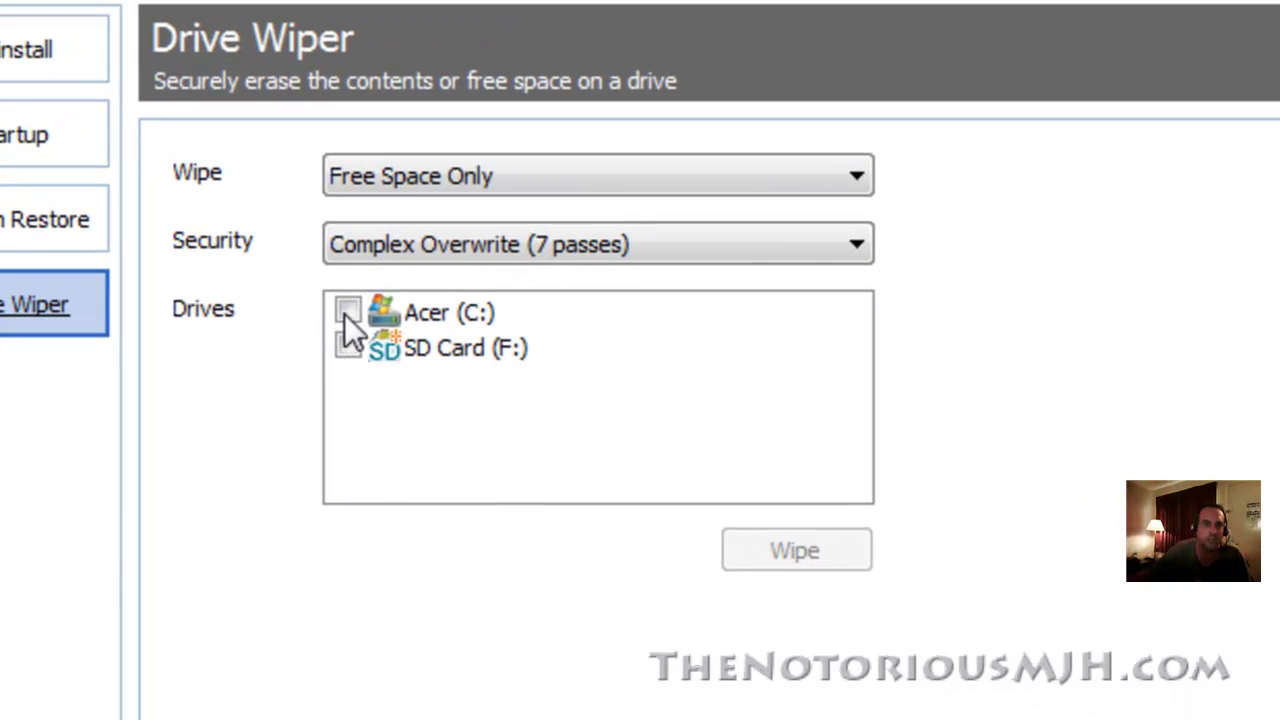
left_click(346, 312)
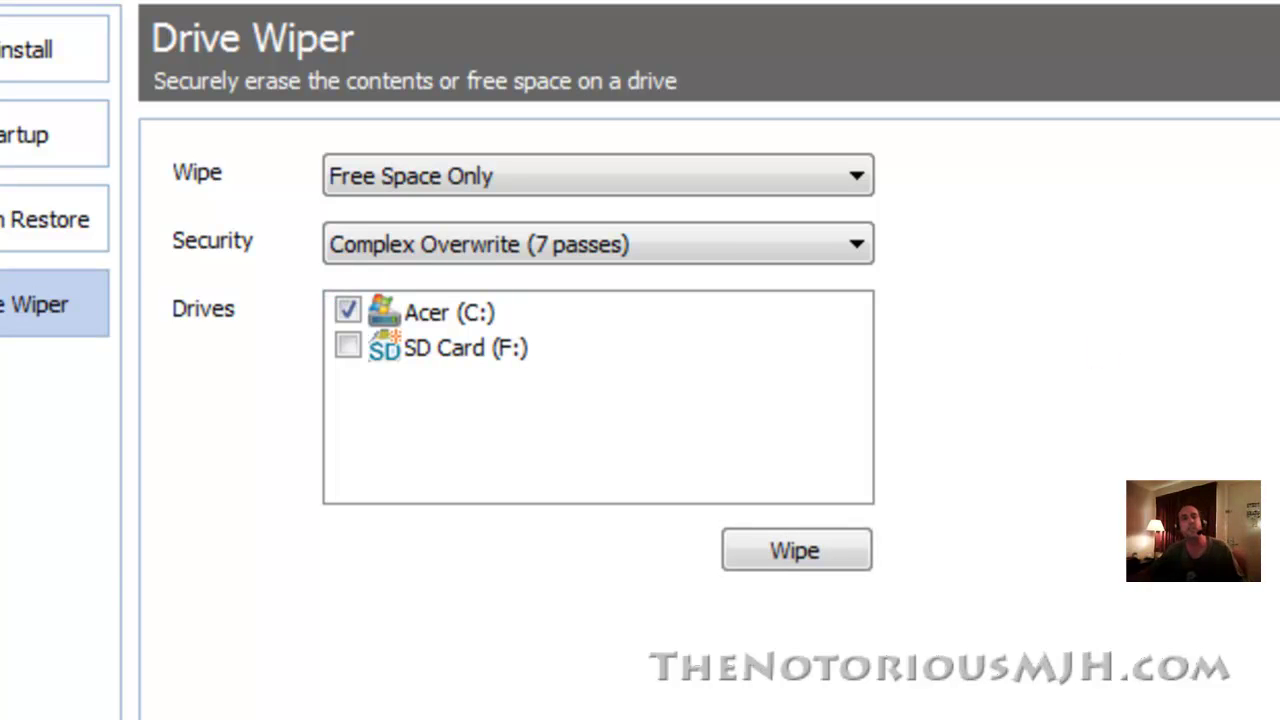
left_click(740, 255)
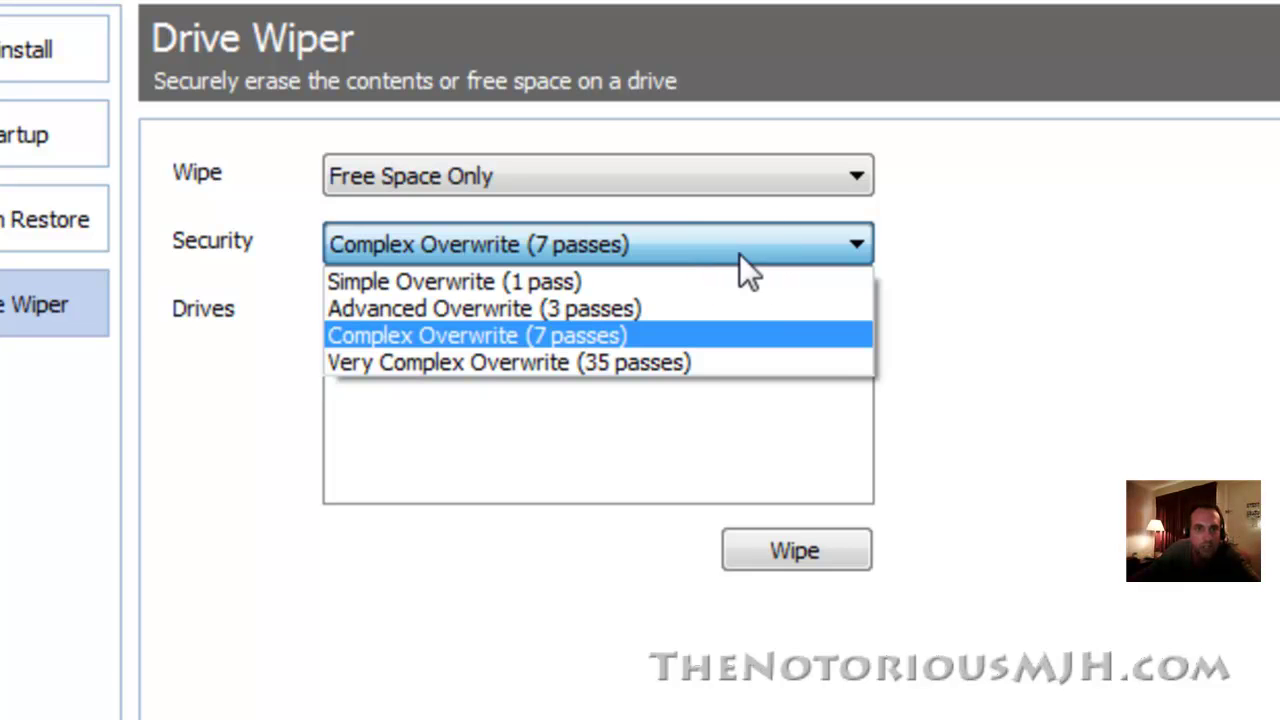
left_click(739, 253)
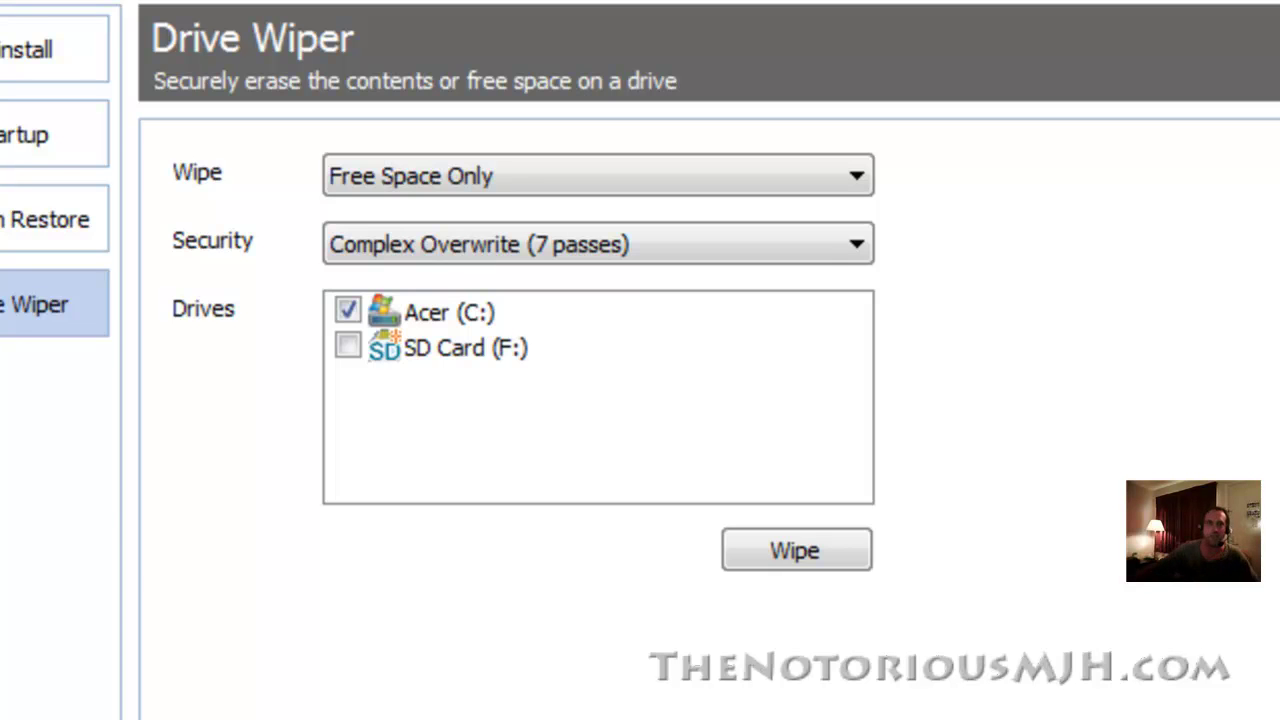
left_click(807, 249)
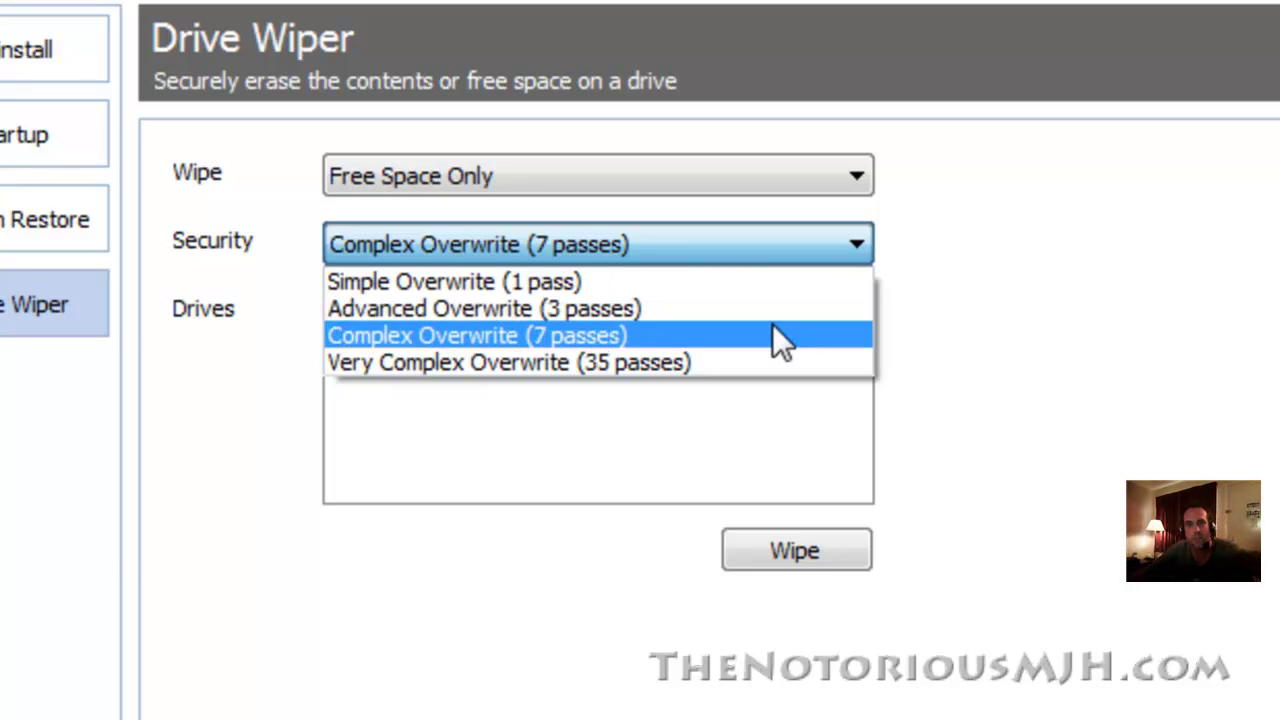
left_click(1265, 258)
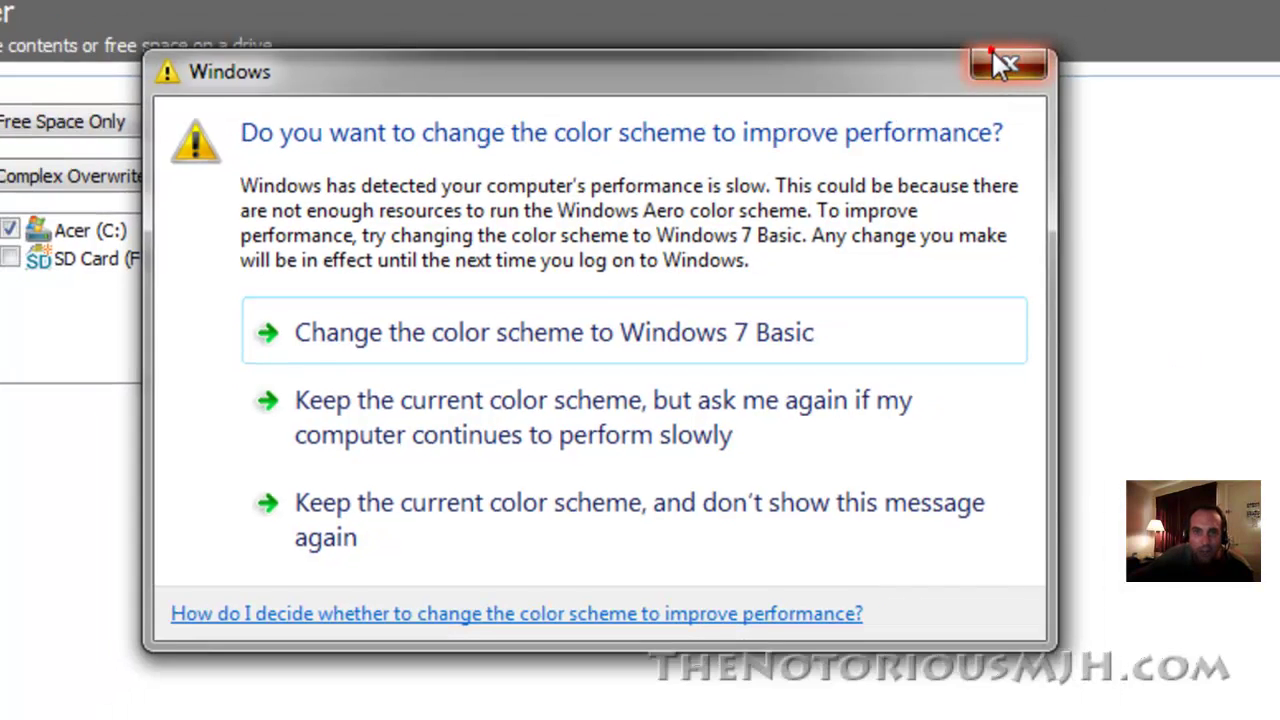
Step: Close the Windows colour-scheme performance prompt to reveal Drive Wiper set for C: with Complex Overwrite
left_click(1003, 64)
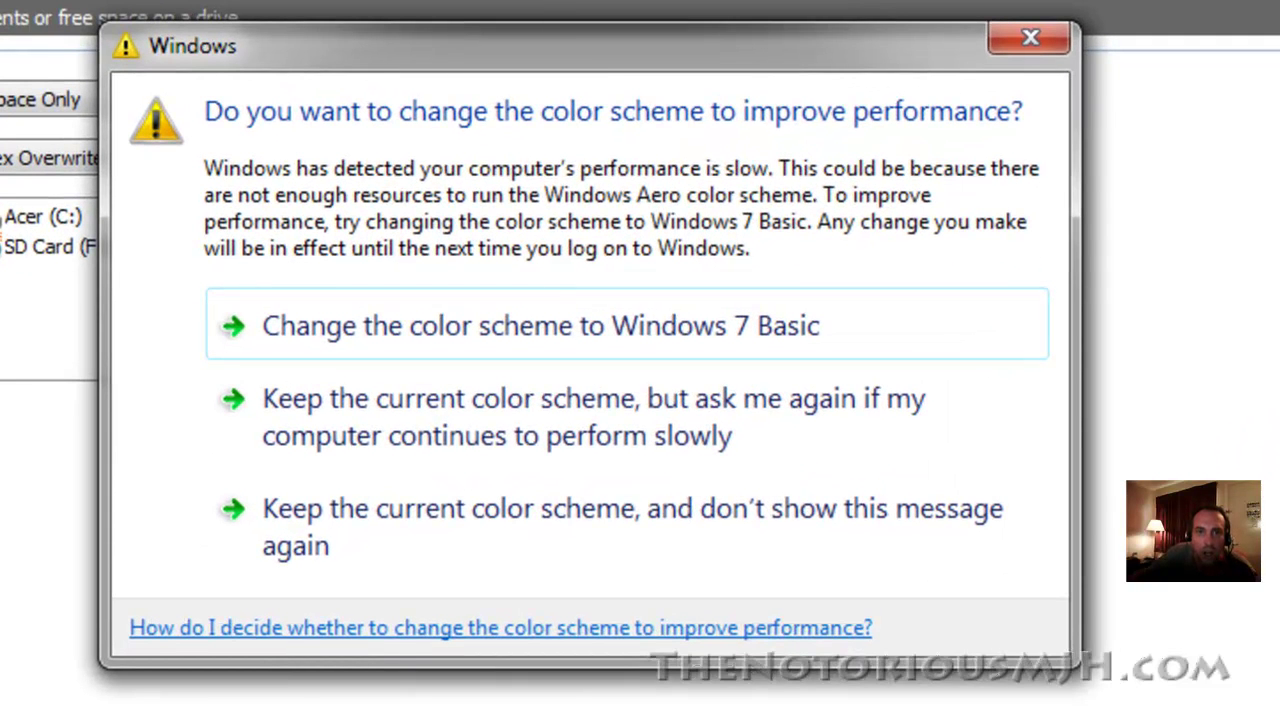
left_click(1050, 37)
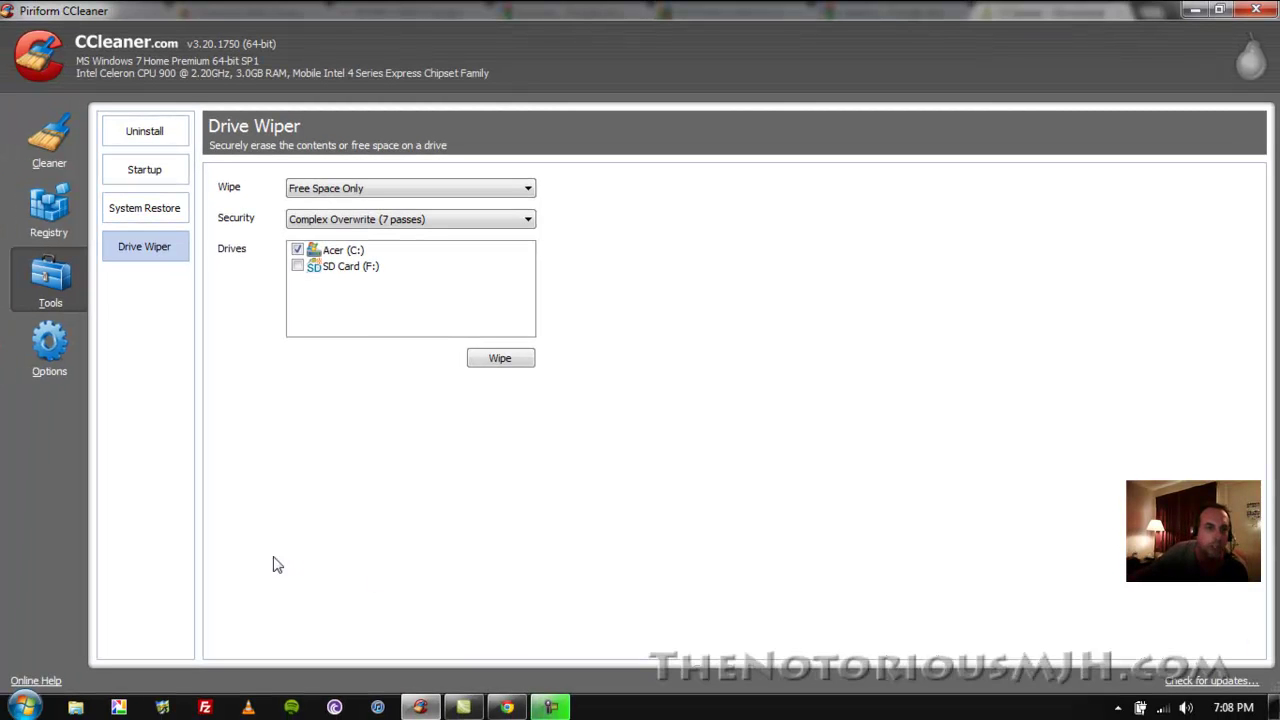
Step: Show the Options Cookies page with its Cookies to Delete and Cookies to Keep lists
left_click(45, 352)
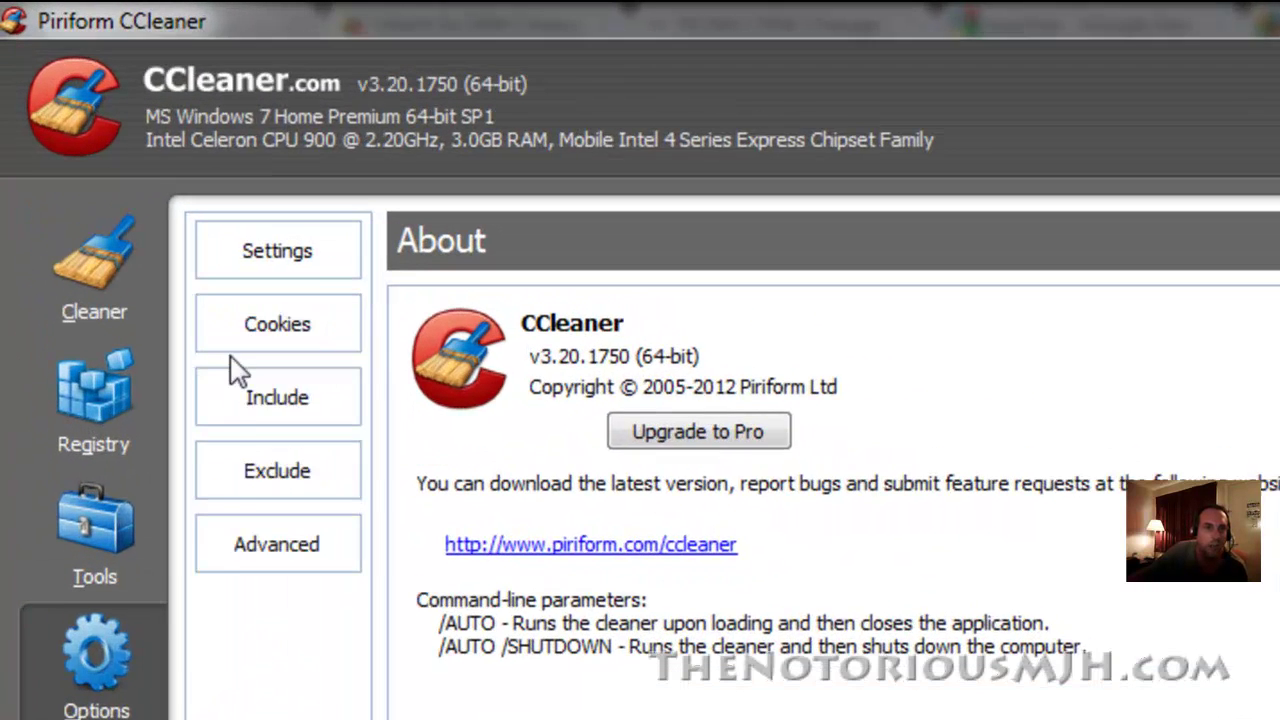
left_click(125, 172)
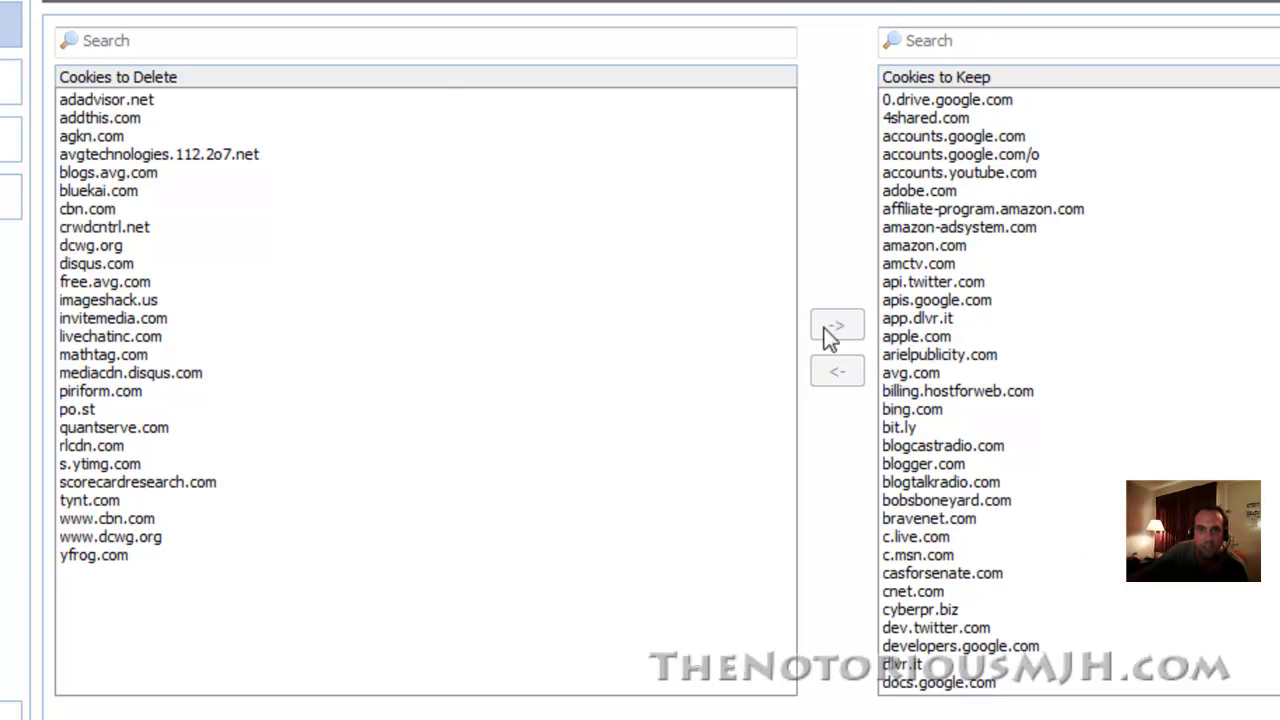
Step: Move free.avg.com and yfrog.com from Cookies to Delete into Cookies to Keep
left_click(145, 302)
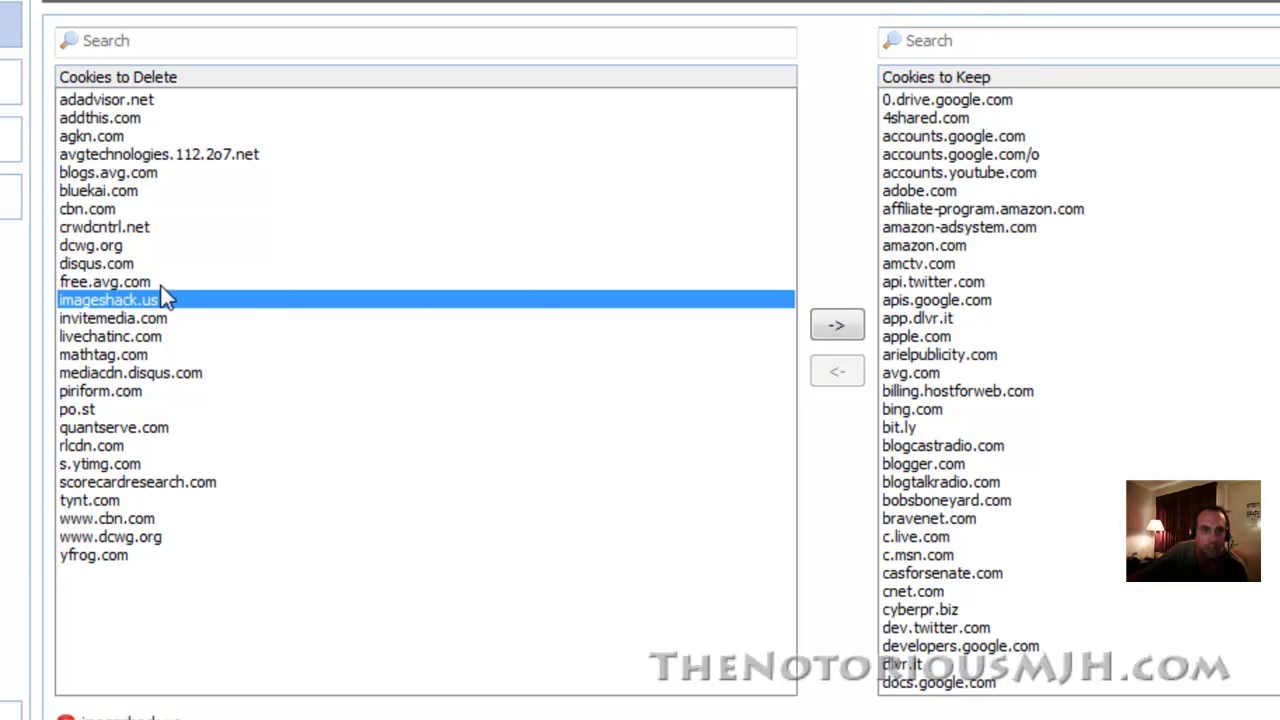
left_click(148, 281)
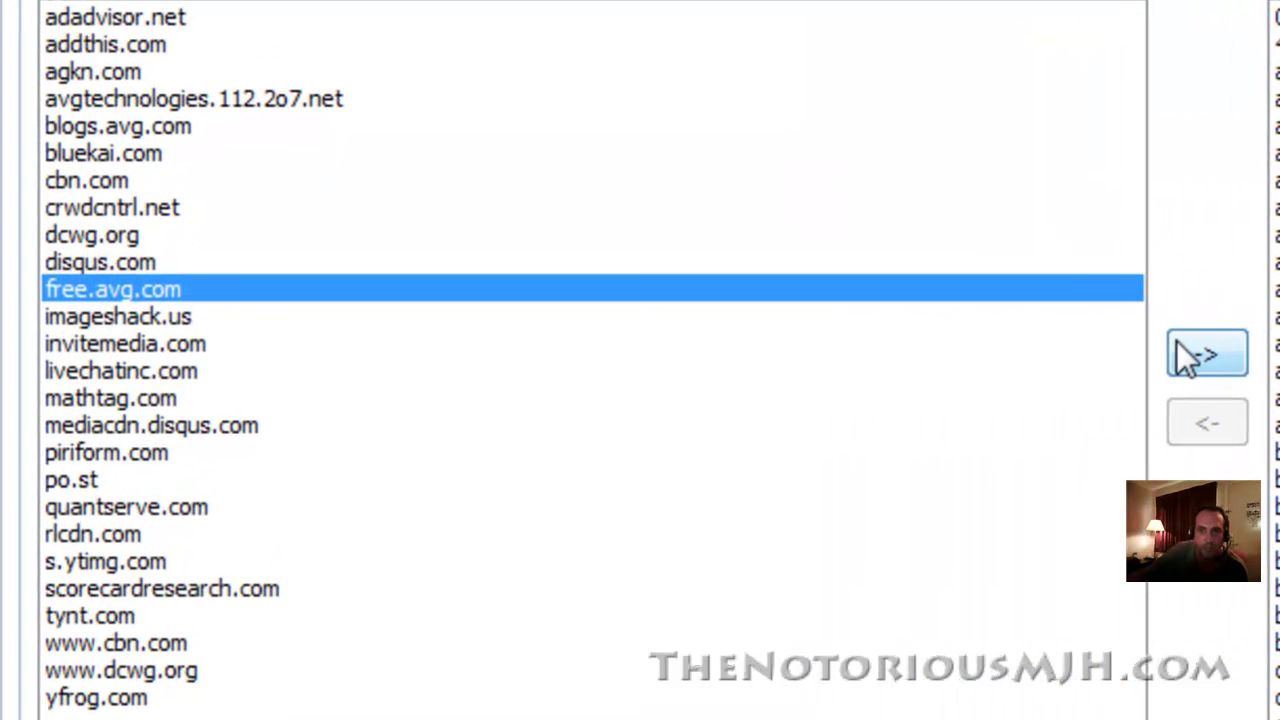
left_click(1177, 342)
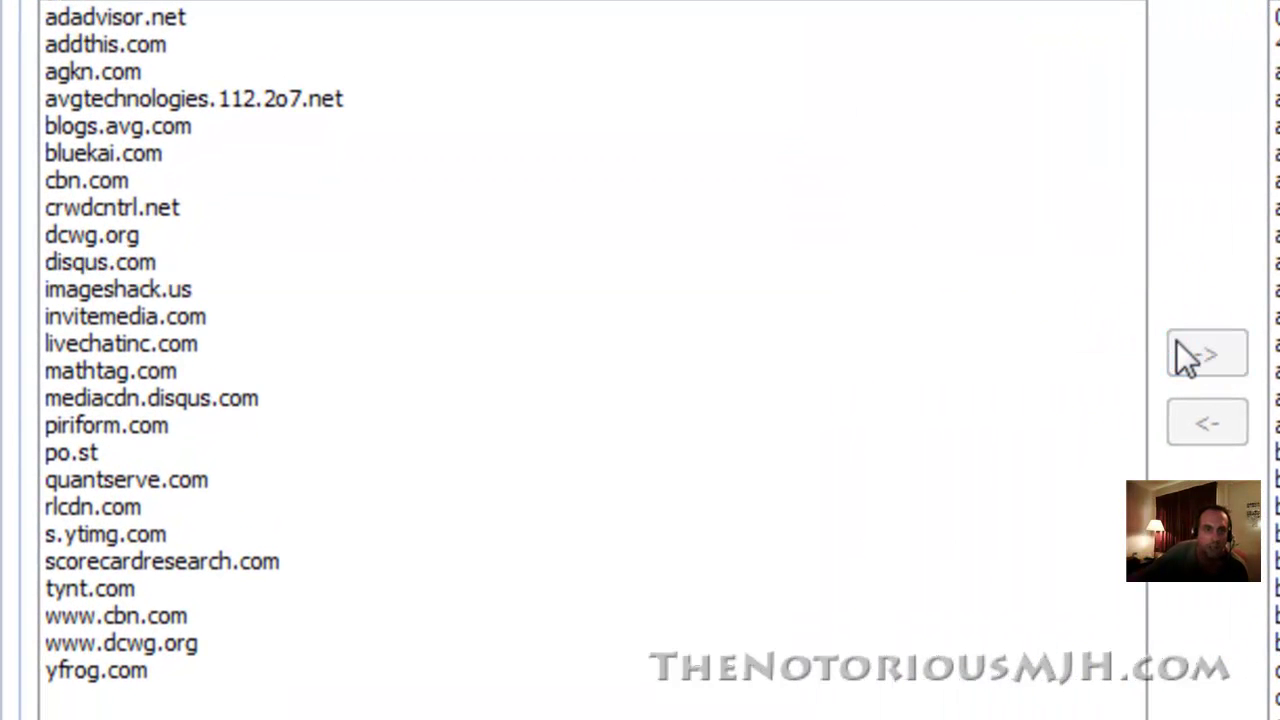
left_click(1245, 235)
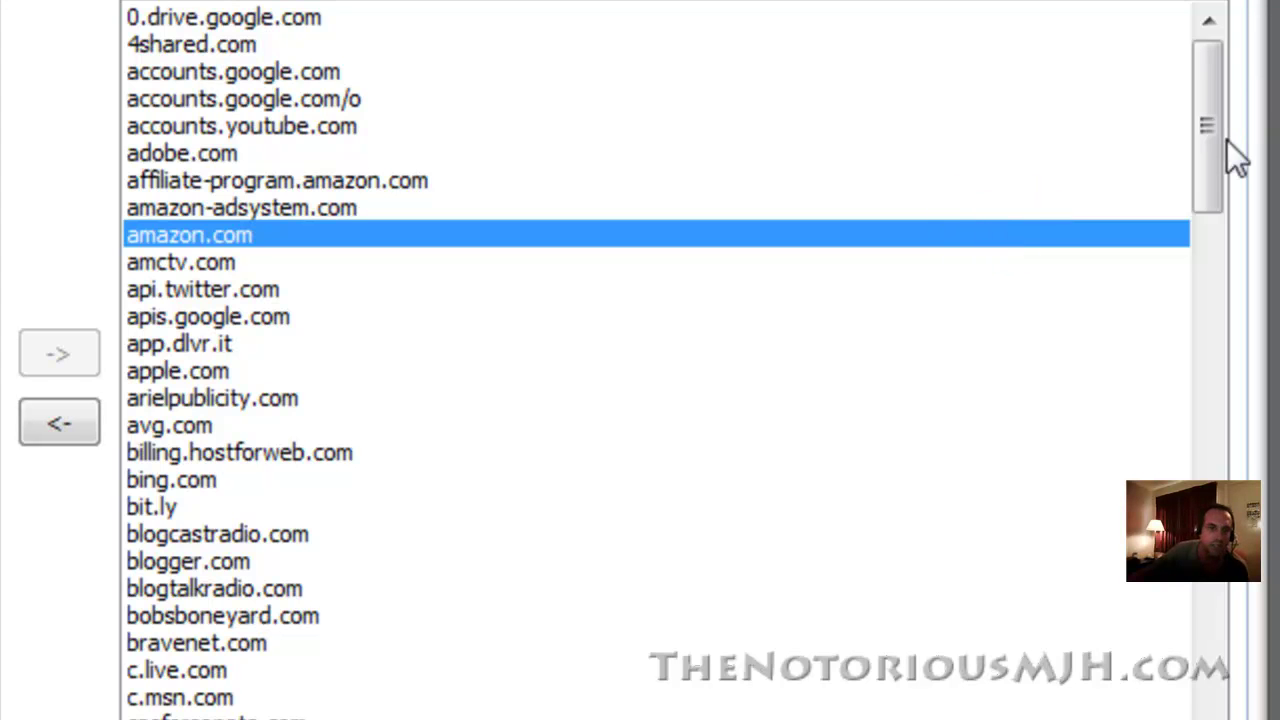
left_click(71, 651)
left_click(1030, 385)
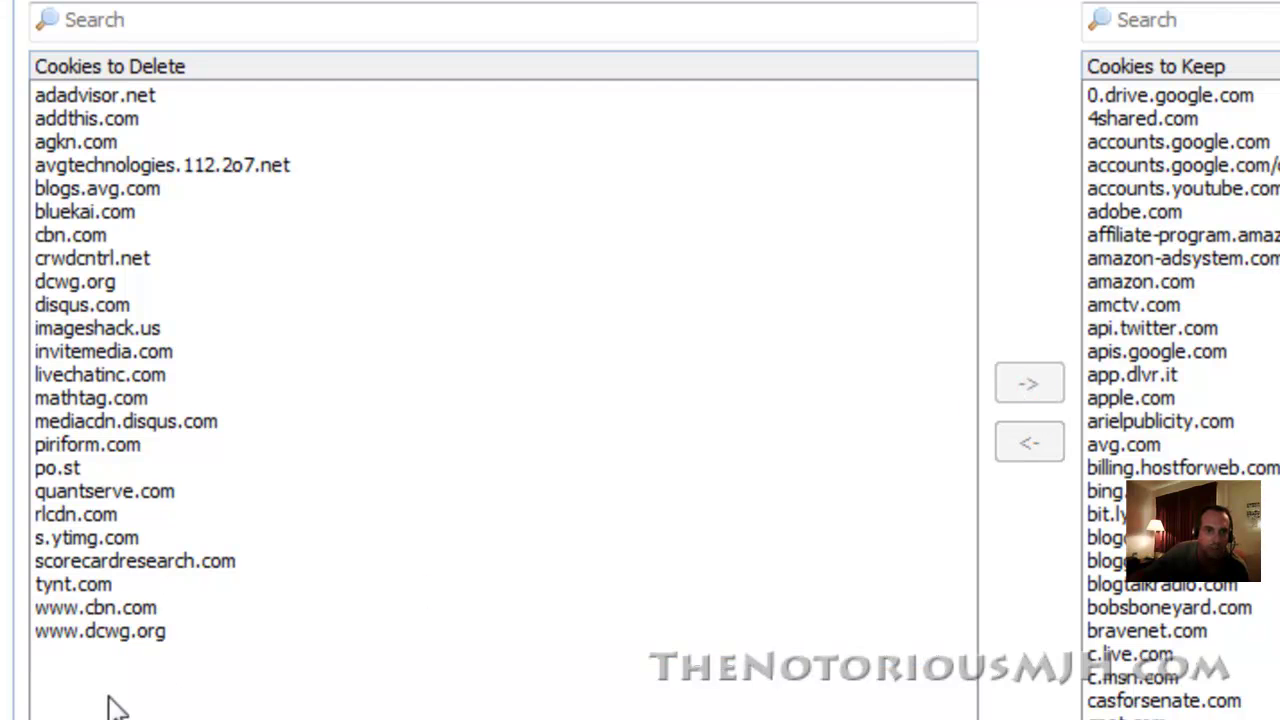
left_click(100, 194)
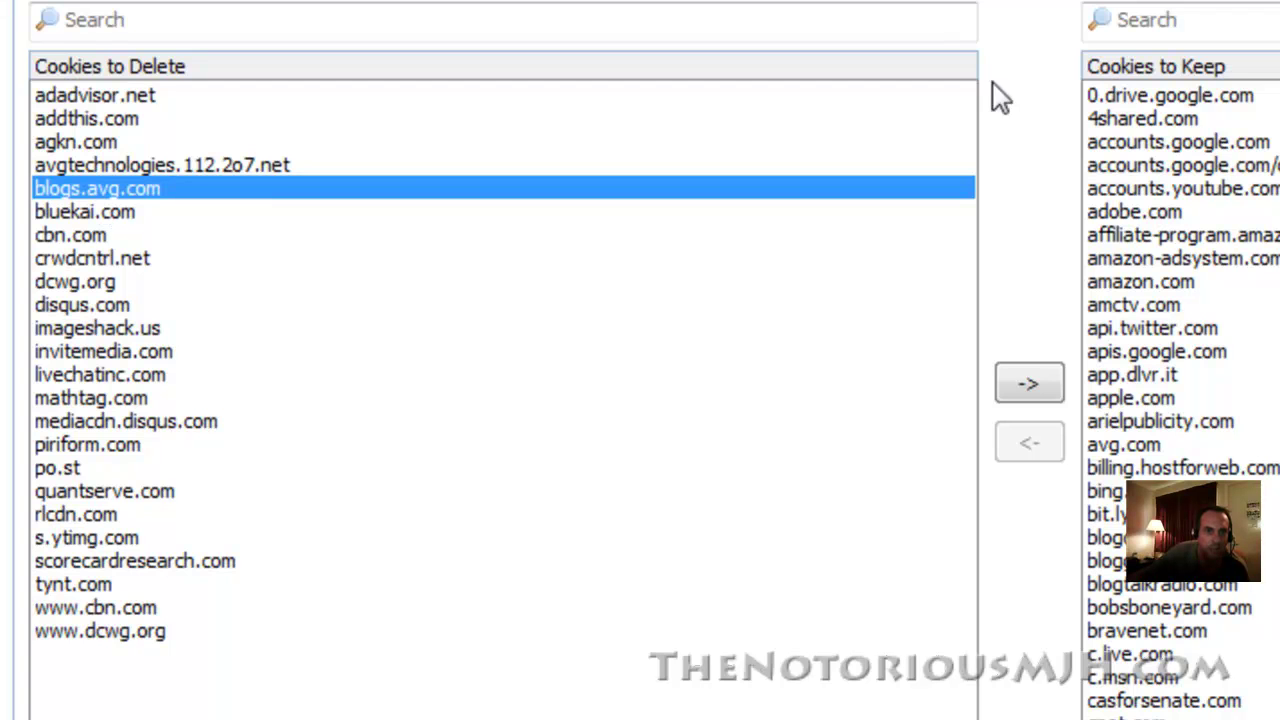
left_click(1018, 382)
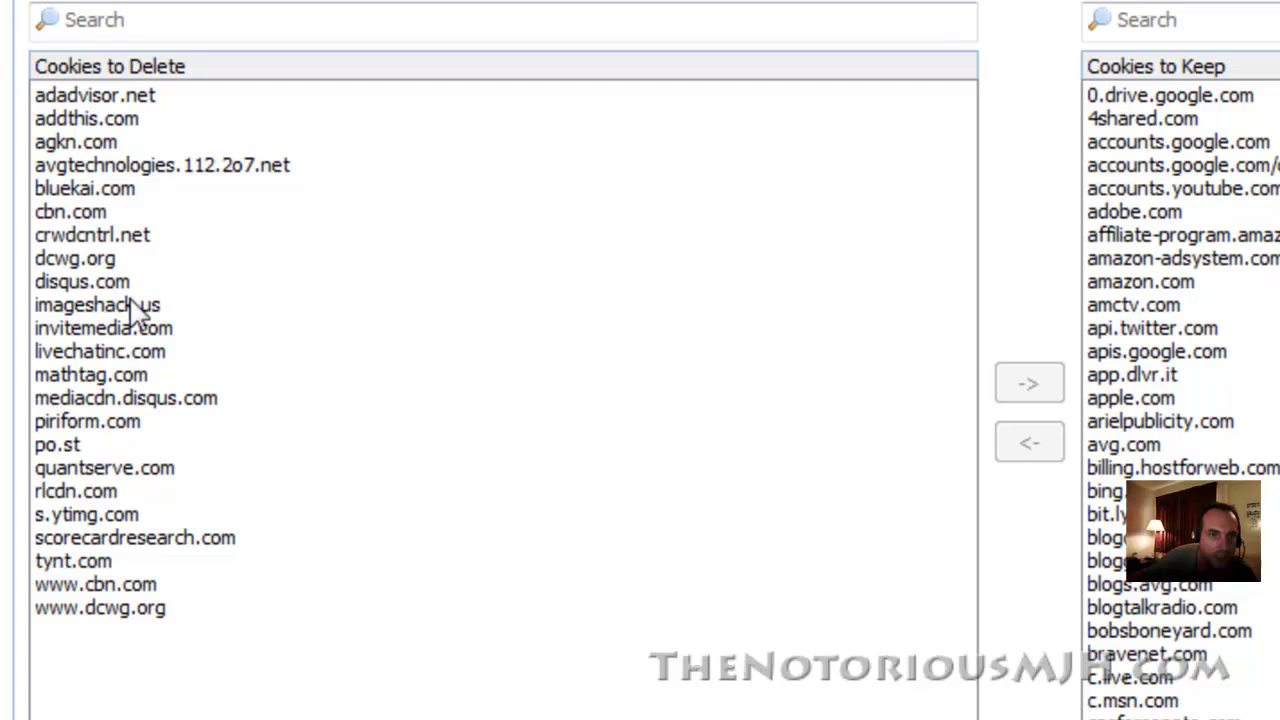
left_click(101, 421)
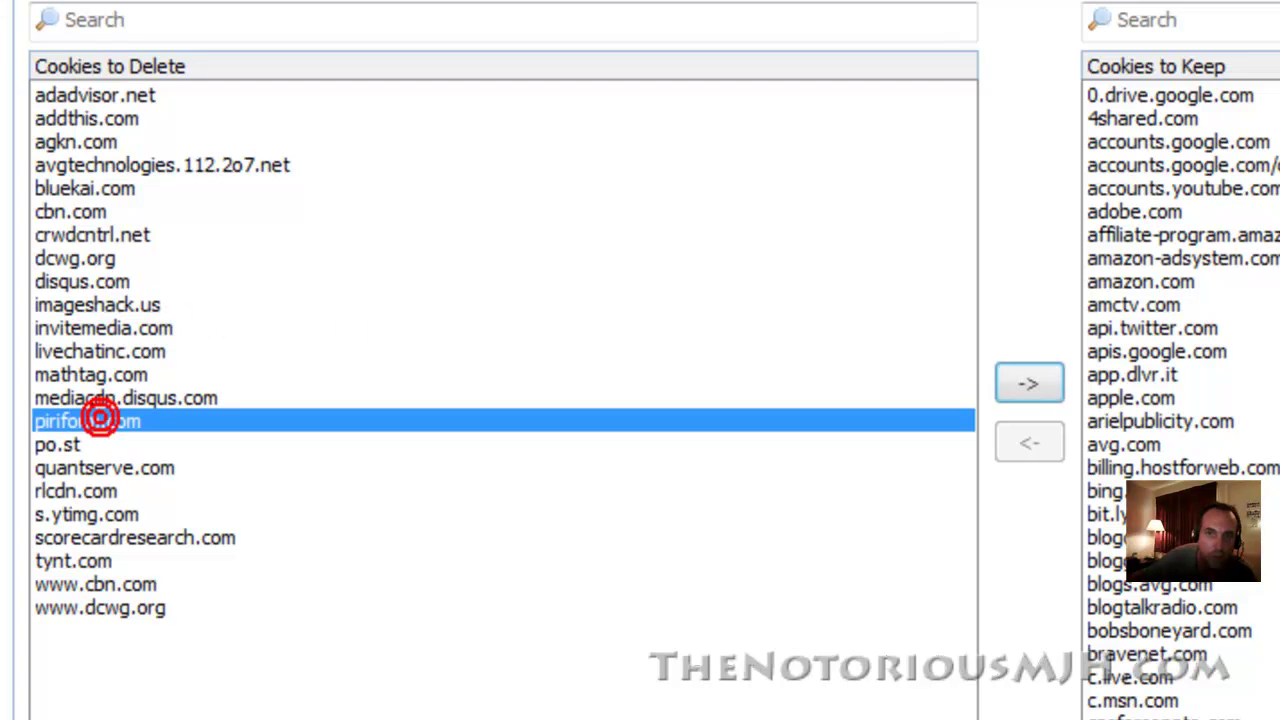
left_click(1040, 372)
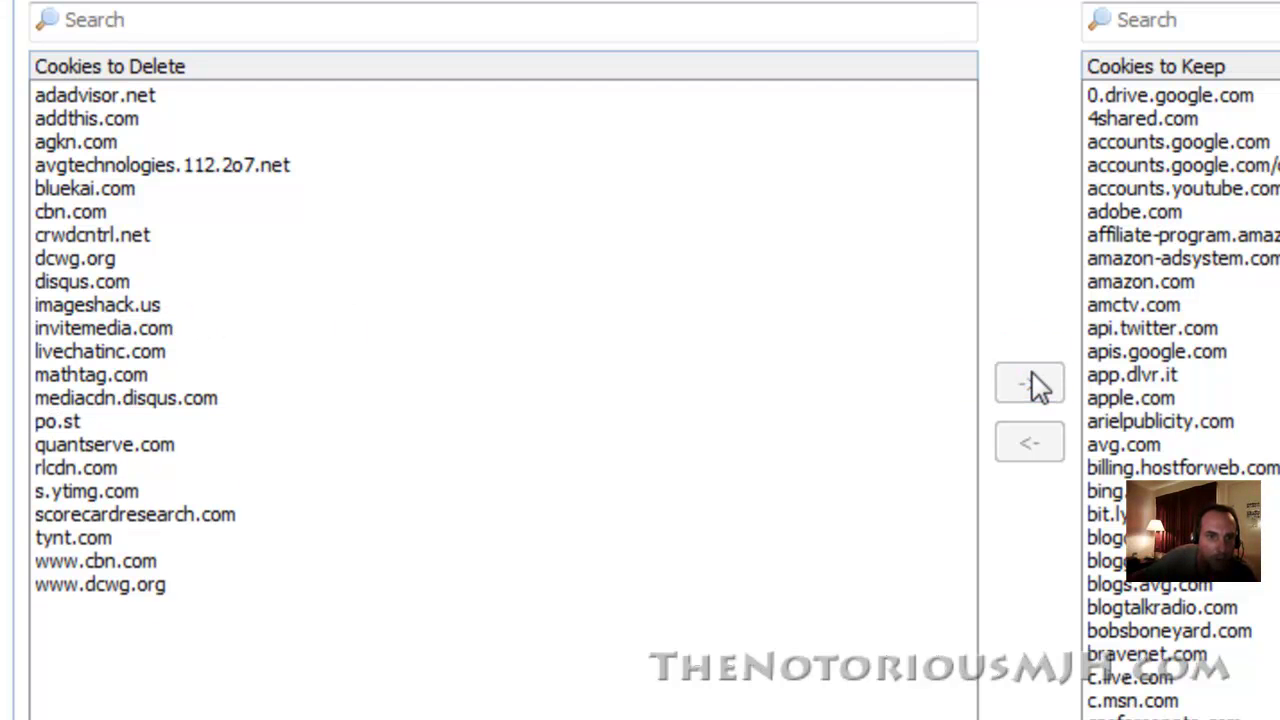
left_click(95, 561)
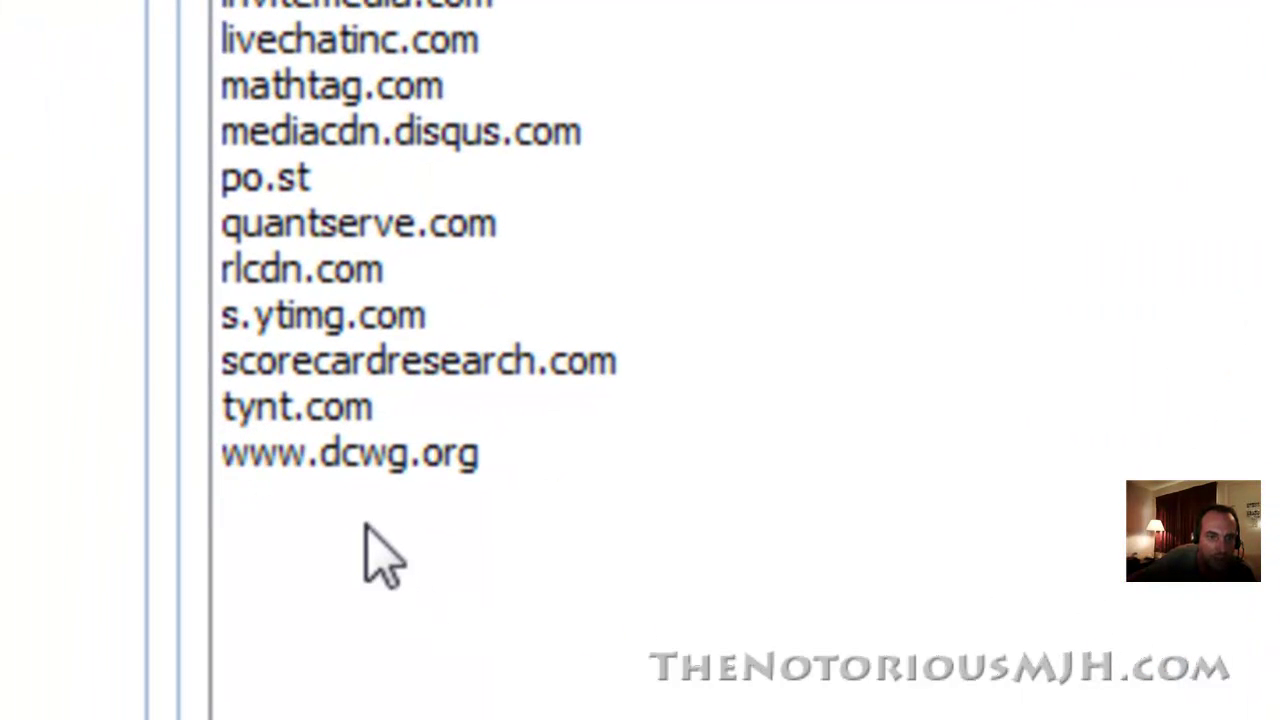
left_click(381, 466)
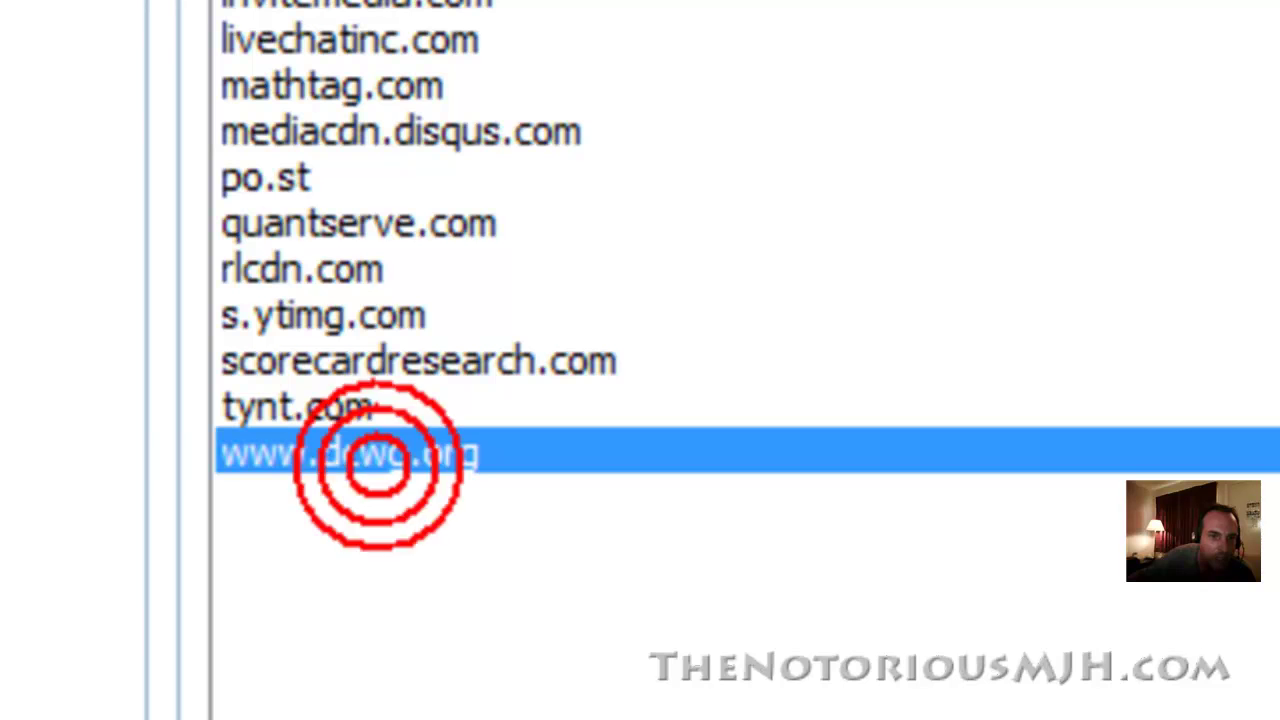